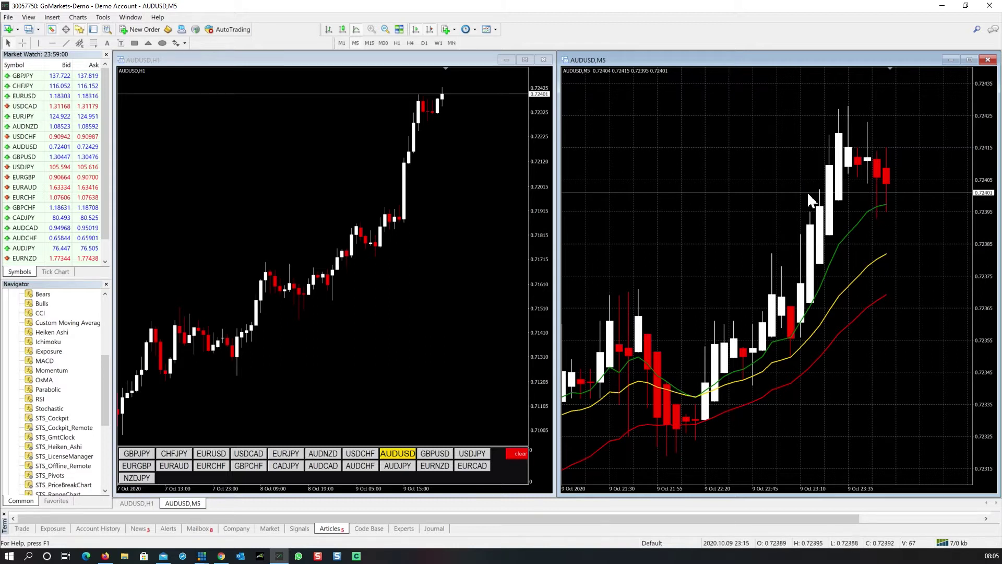
{"action": "mouse_move", "coordinate": [838, 197]}
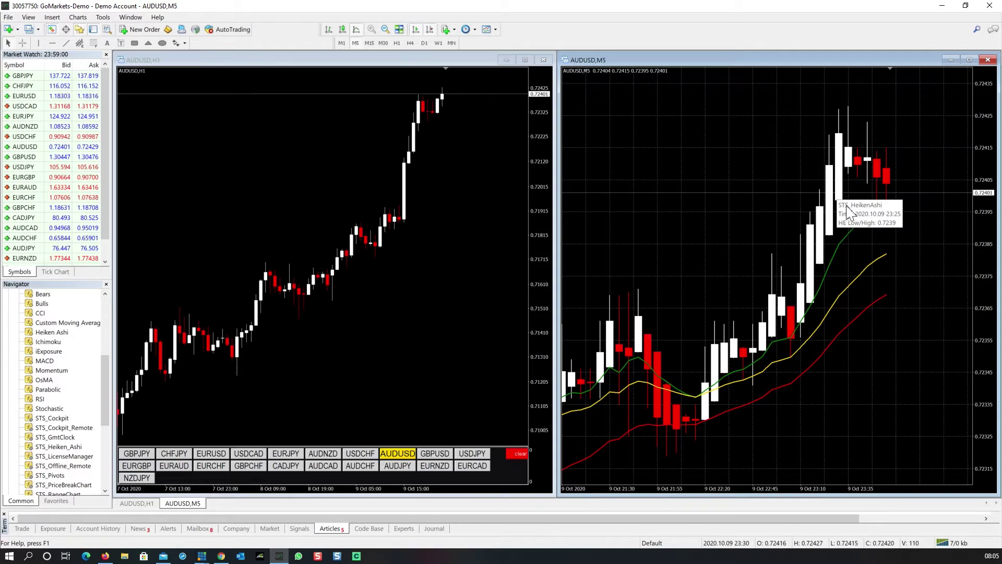
{"action": "scroll", "coordinate": [871, 245], "scroll_direction": "up", "scroll_amount": 2}
{"action": "scroll", "coordinate": [869, 244], "scroll_direction": "up", "scroll_amount": 2}
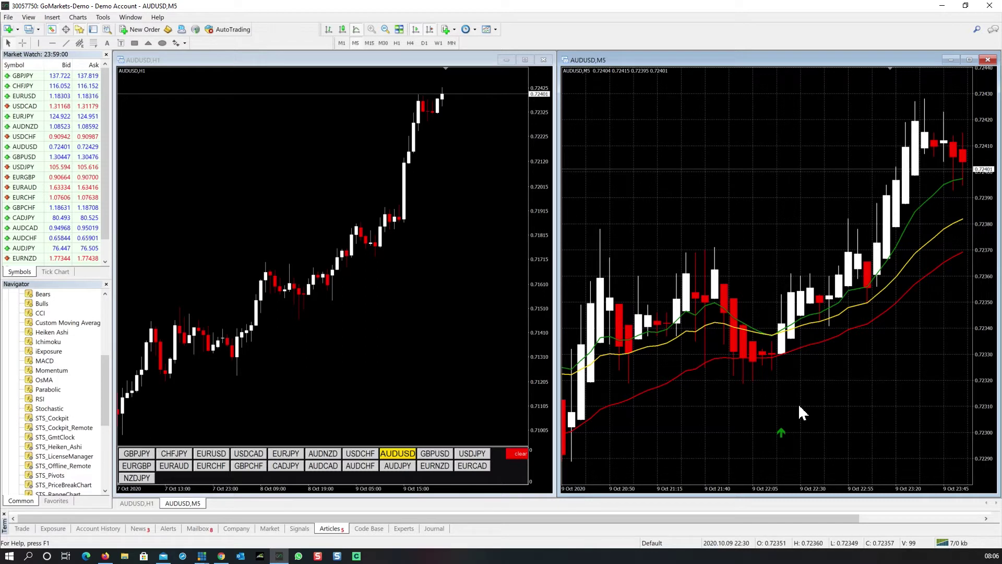
{"action": "mouse_move", "coordinate": [778, 354]}
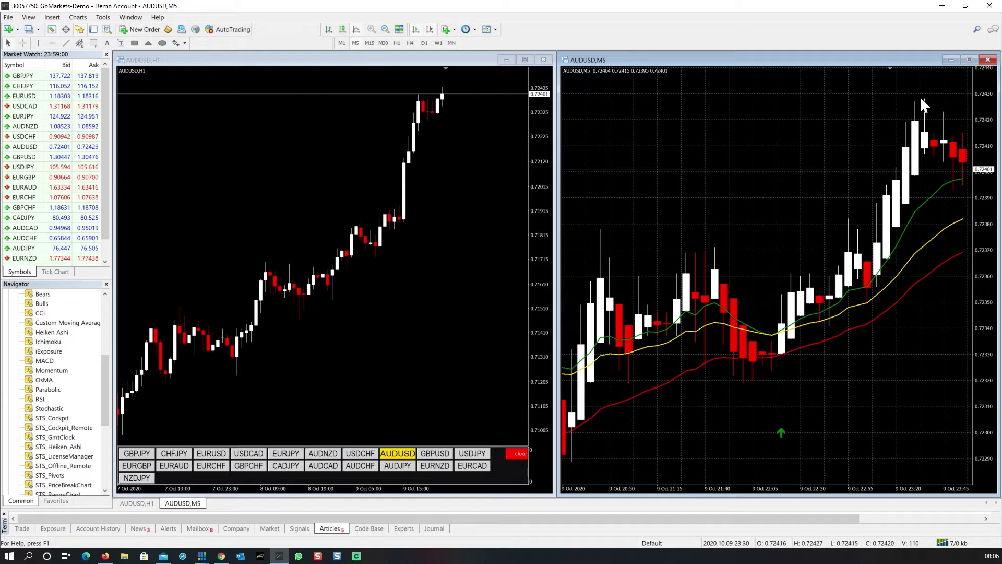
Open the terminal's data folder and go into its MQL4 subfolder.
{"action": "left_click", "coordinate": [8, 19]}
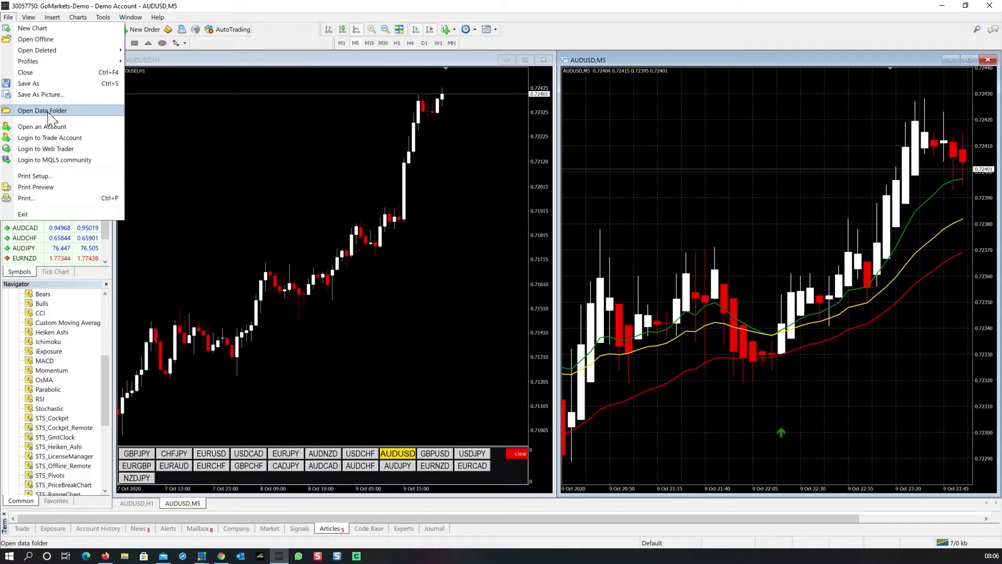
{"action": "left_click", "coordinate": [51, 112]}
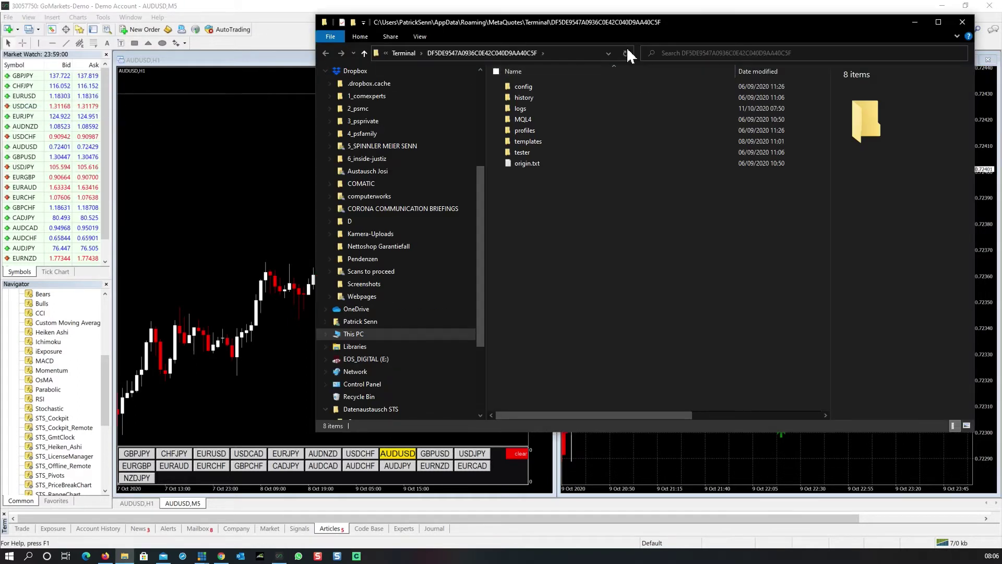
{"action": "left_click_drag", "start_coordinate": [702, 27], "coordinate": [537, 62]}
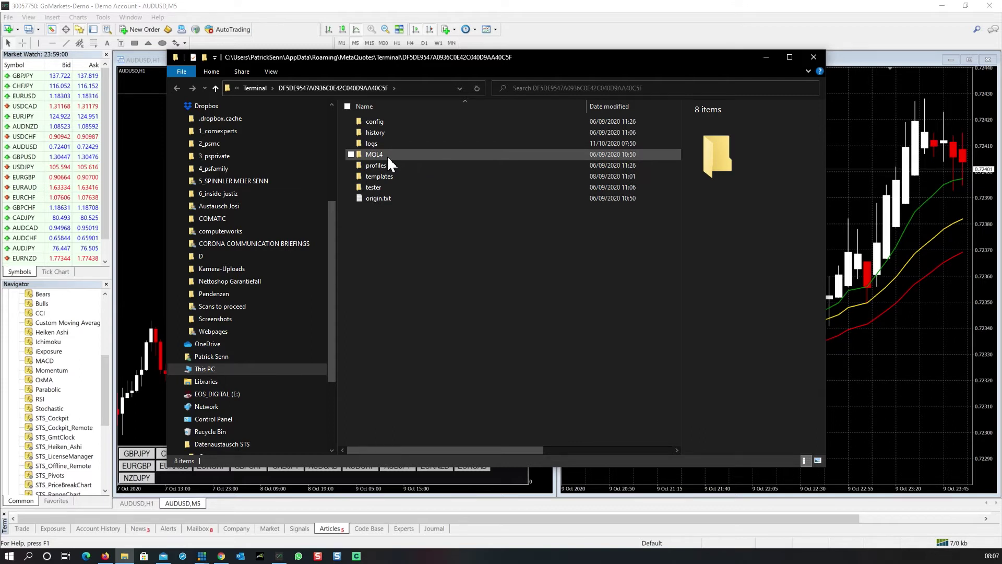
{"action": "mouse_move", "coordinate": [381, 154]}
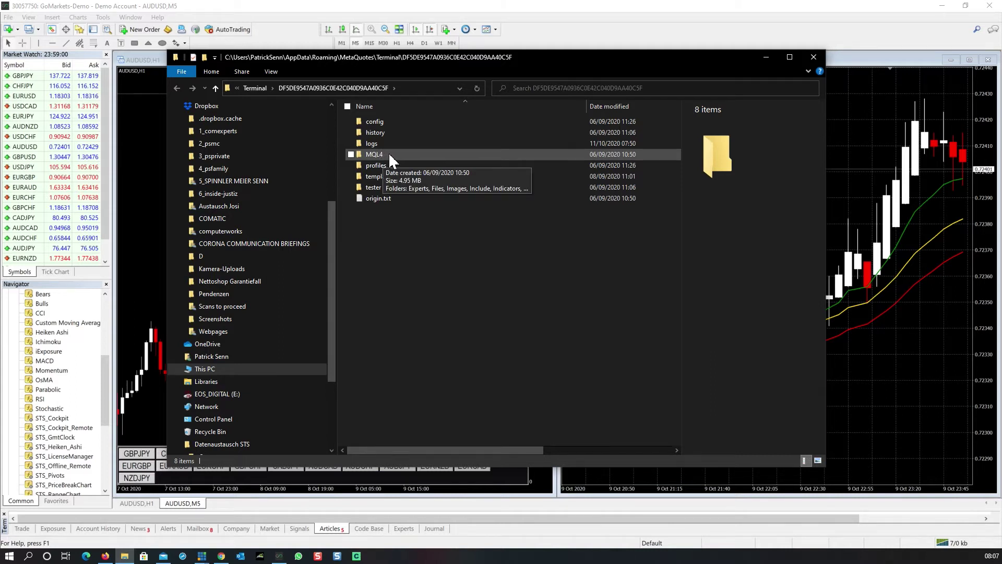
{"action": "double_click", "coordinate": [386, 152]}
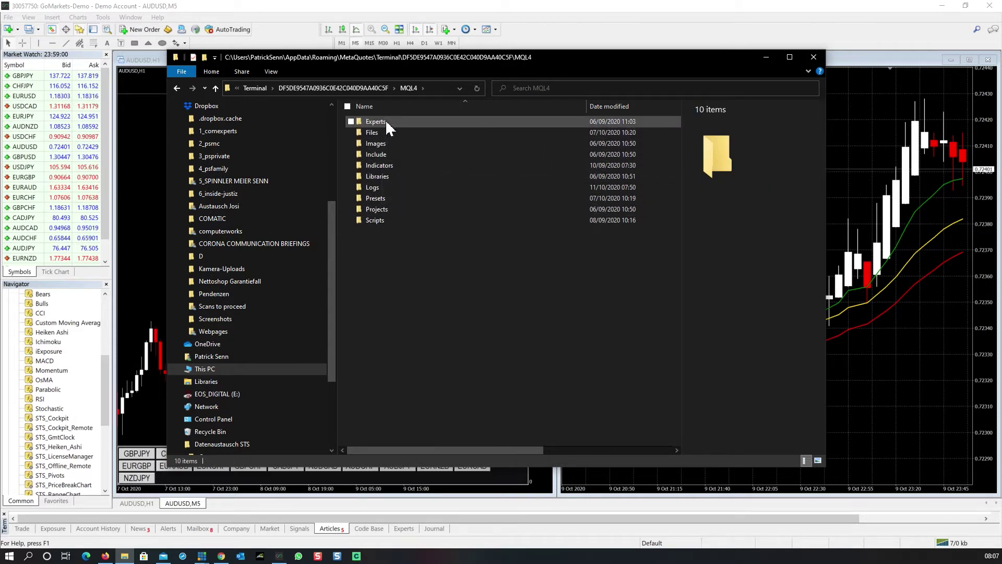
Open the Experts folder inside MQL4.
{"action": "mouse_move", "coordinate": [387, 121]}
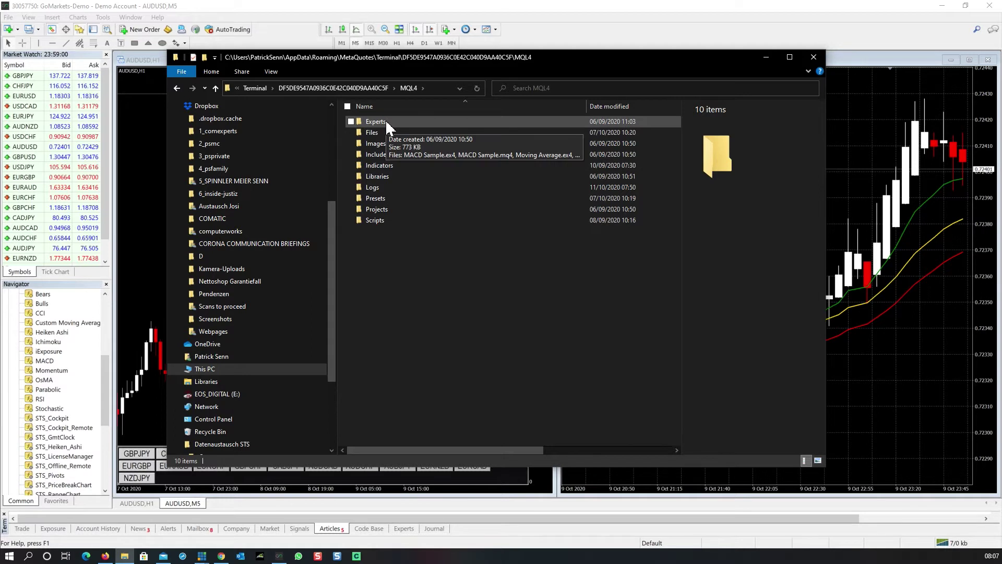
{"action": "double_click", "coordinate": [376, 131]}
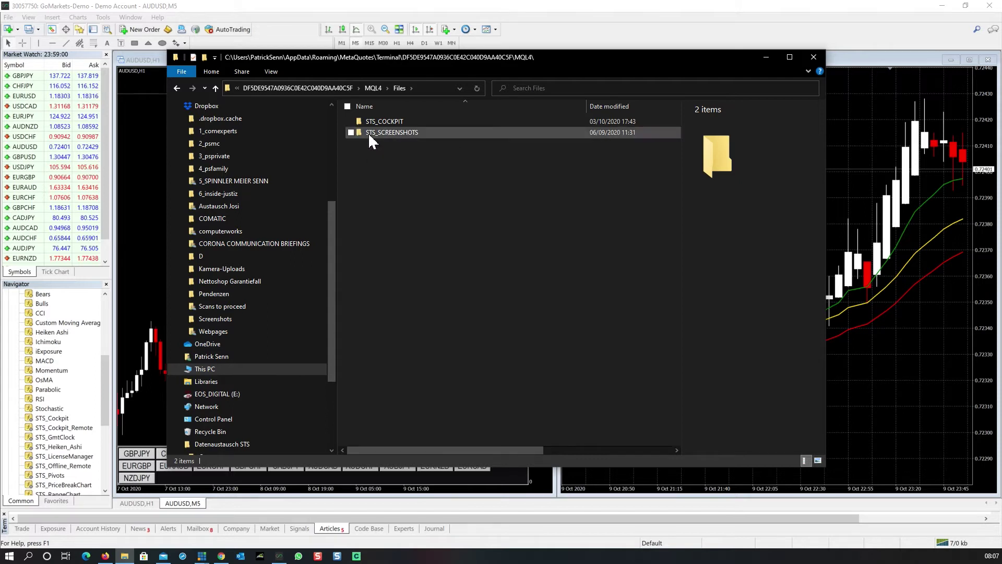
{"action": "left_click", "coordinate": [377, 87]}
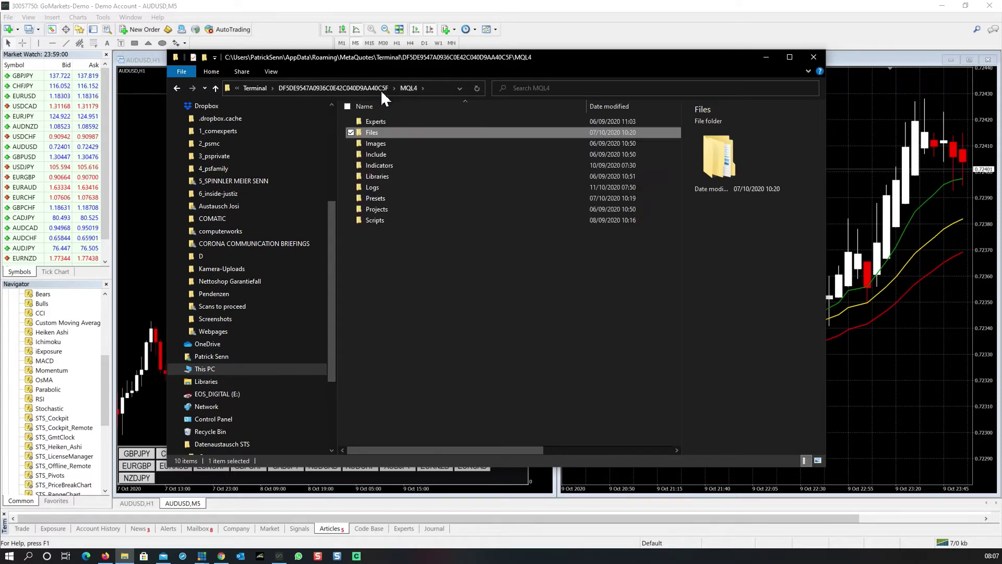
{"action": "double_click", "coordinate": [389, 123]}
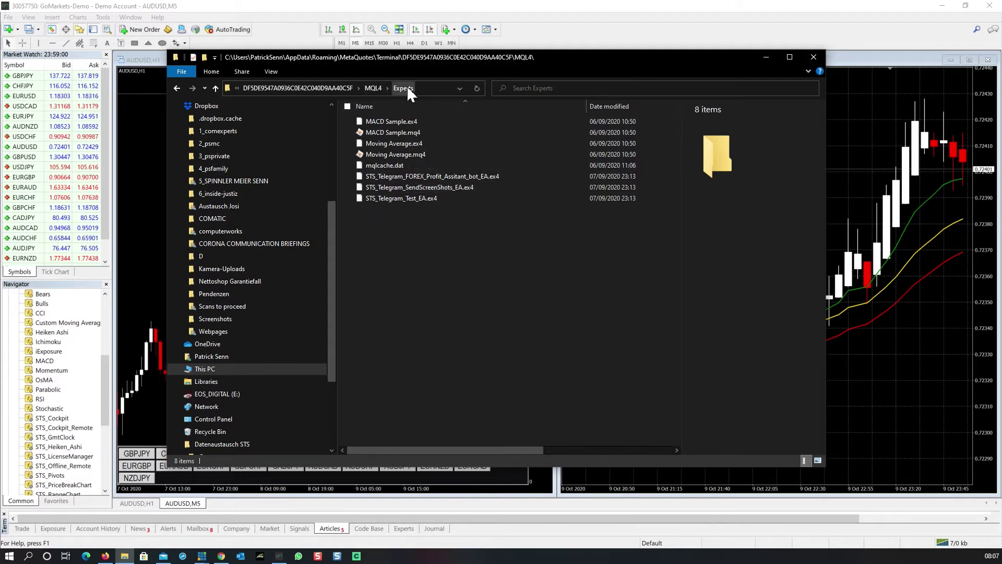
In a second File Explorer window, open STS_Telegram_EA.zip from the Desktop and select both EX4 files in it.
{"action": "left_click", "coordinate": [124, 556]}
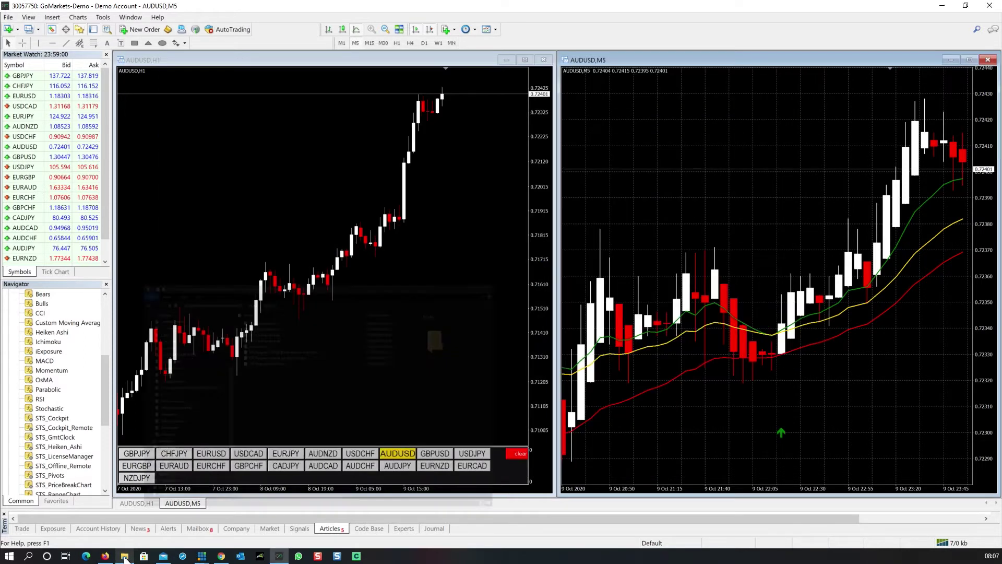
{"action": "left_click", "coordinate": [126, 558]}
{"action": "right_click", "coordinate": [126, 558]}
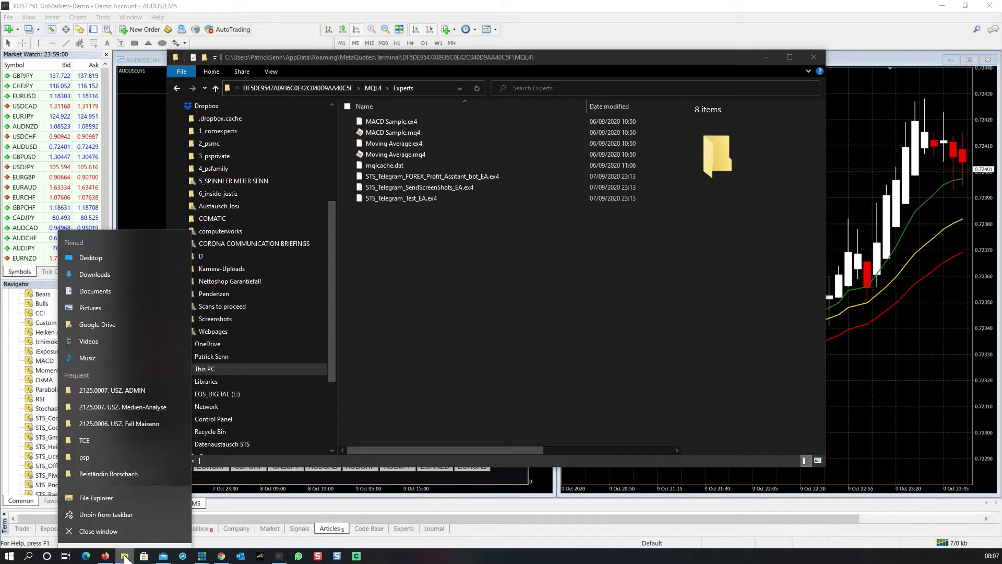
{"action": "left_click", "coordinate": [98, 502]}
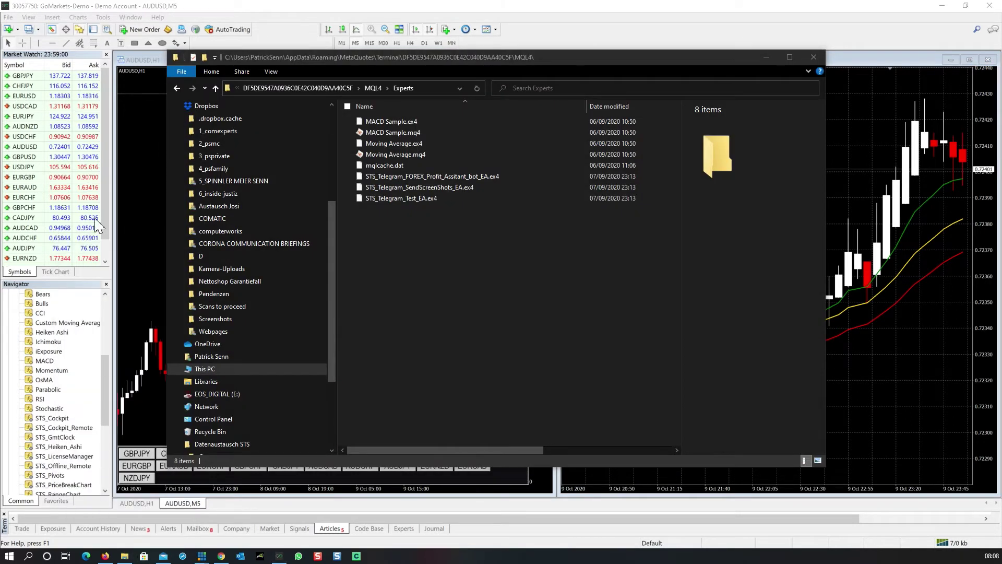
{"action": "left_click", "coordinate": [391, 169]}
{"action": "double_click", "coordinate": [404, 293]}
{"action": "left_click_drag", "start_coordinate": [416, 170], "coordinate": [414, 134]}
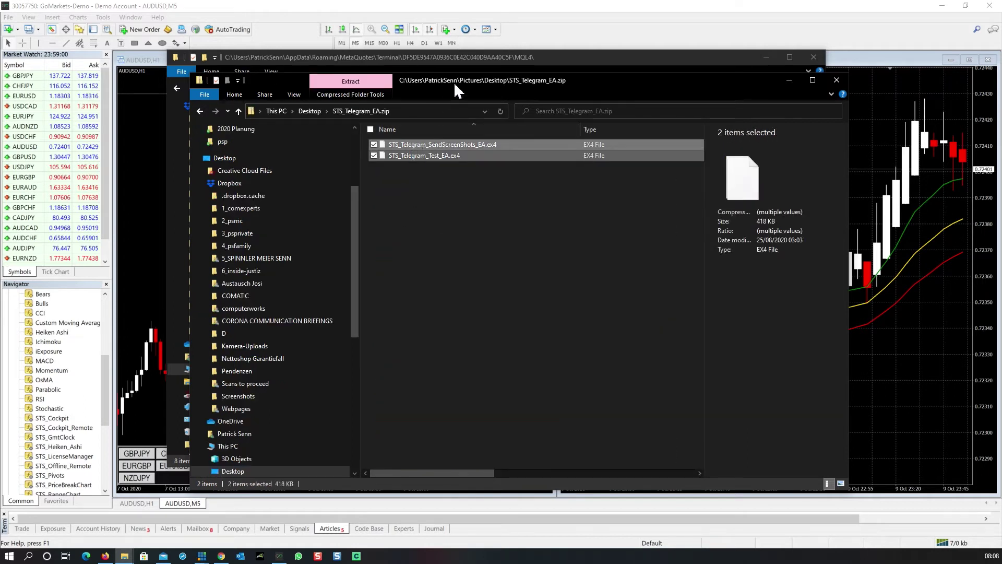
Arrange the archive window so the Experts folder's file list shows above it, and close both folder windows.
{"action": "left_click_drag", "start_coordinate": [612, 80], "coordinate": [510, 198]}
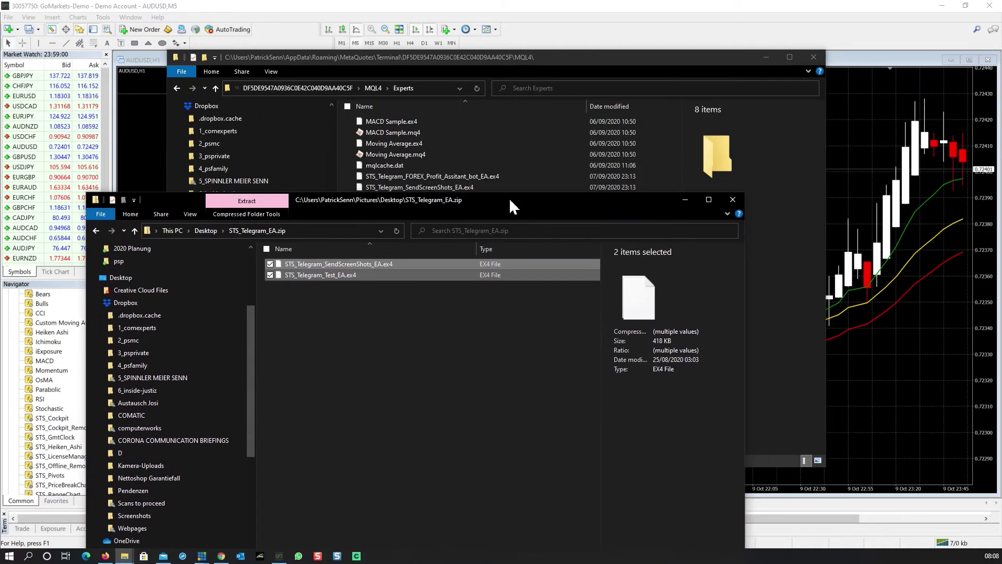
{"action": "left_click_drag", "start_coordinate": [322, 262], "coordinate": [424, 284]}
{"action": "left_click", "coordinate": [732, 201]}
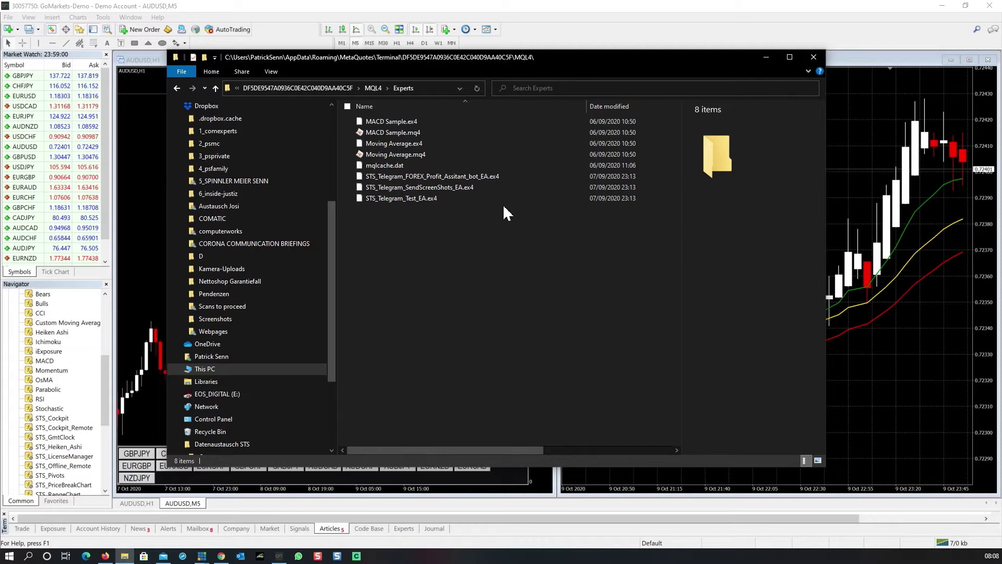
{"action": "left_click", "coordinate": [812, 58]}
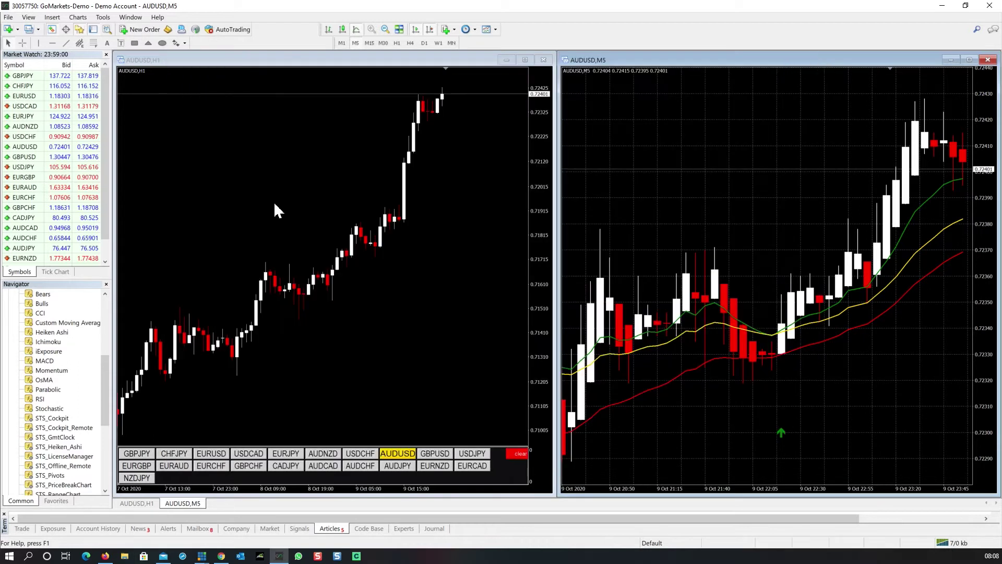
Collapse the Indicators group in the Navigator and refresh the Expert Advisors list.
{"action": "left_click_drag", "start_coordinate": [106, 397], "coordinate": [110, 342]}
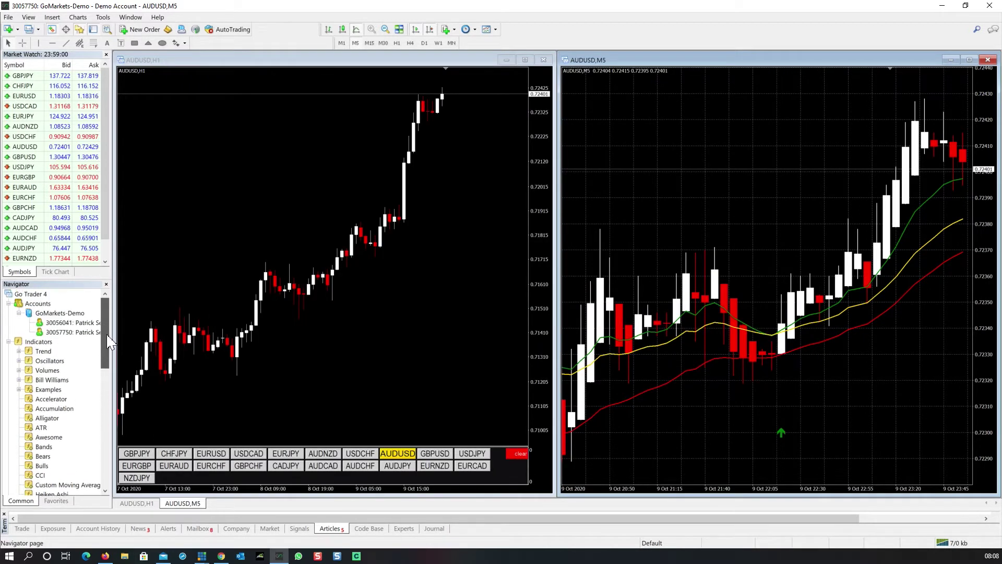
{"action": "left_click", "coordinate": [9, 342]}
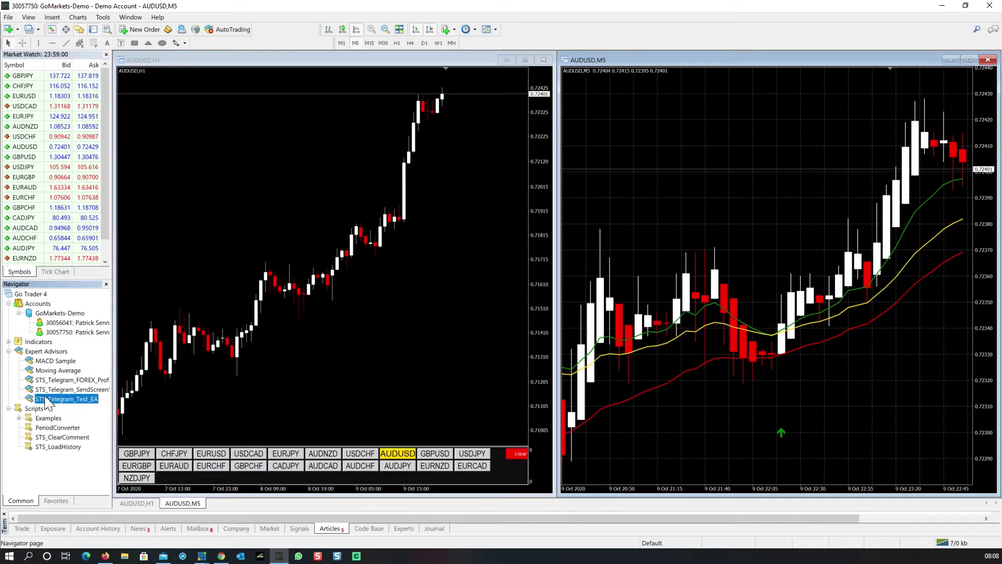
{"action": "right_click", "coordinate": [41, 351]}
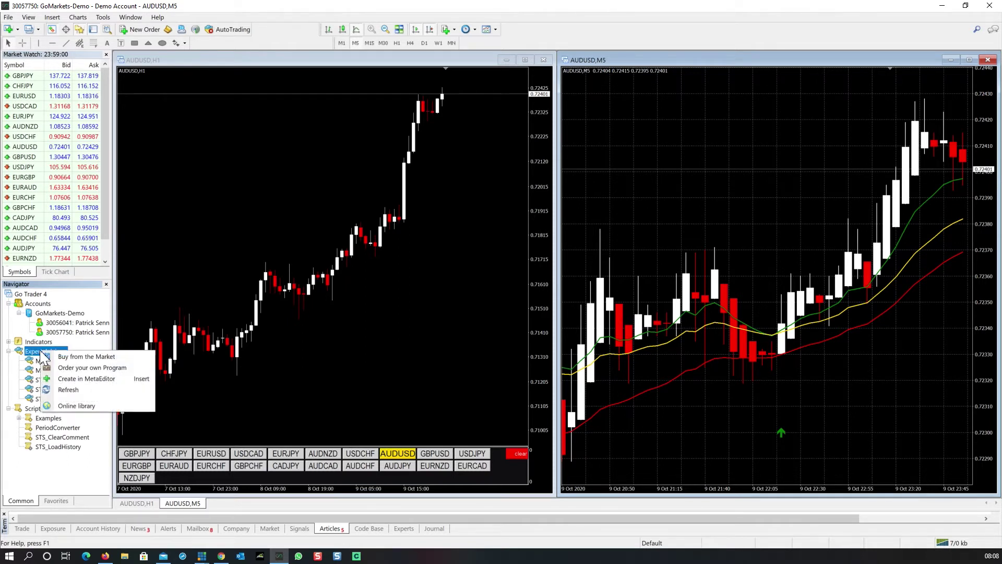
{"action": "left_click", "coordinate": [82, 392]}
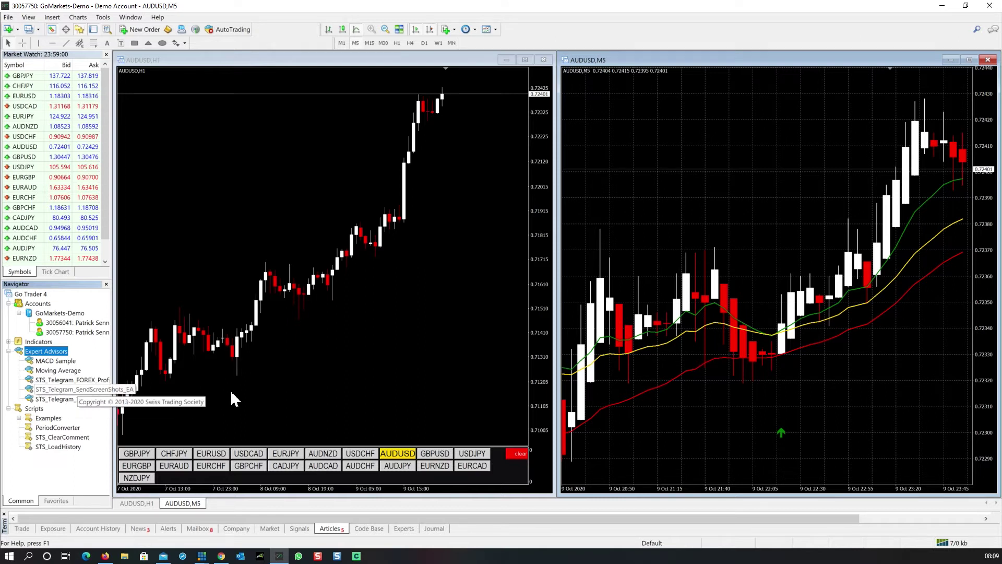
{"action": "left_click", "coordinate": [269, 395]}
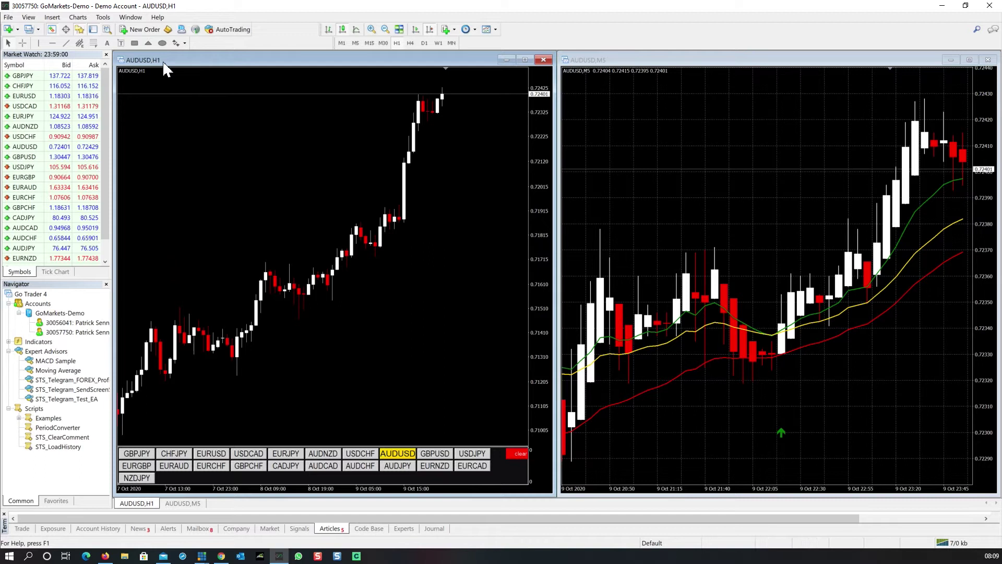
{"action": "left_click", "coordinate": [104, 19]}
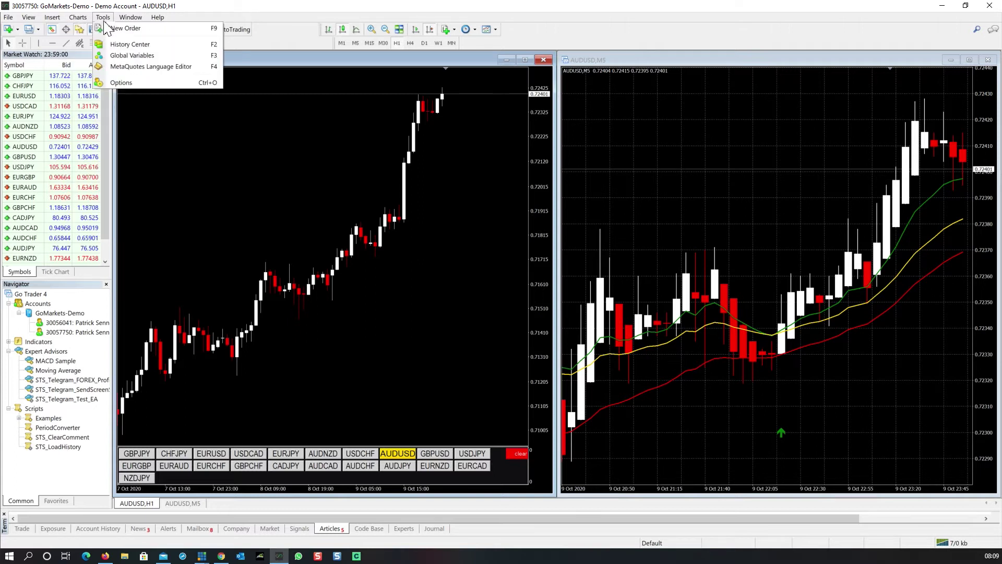
{"action": "left_click", "coordinate": [119, 83]}
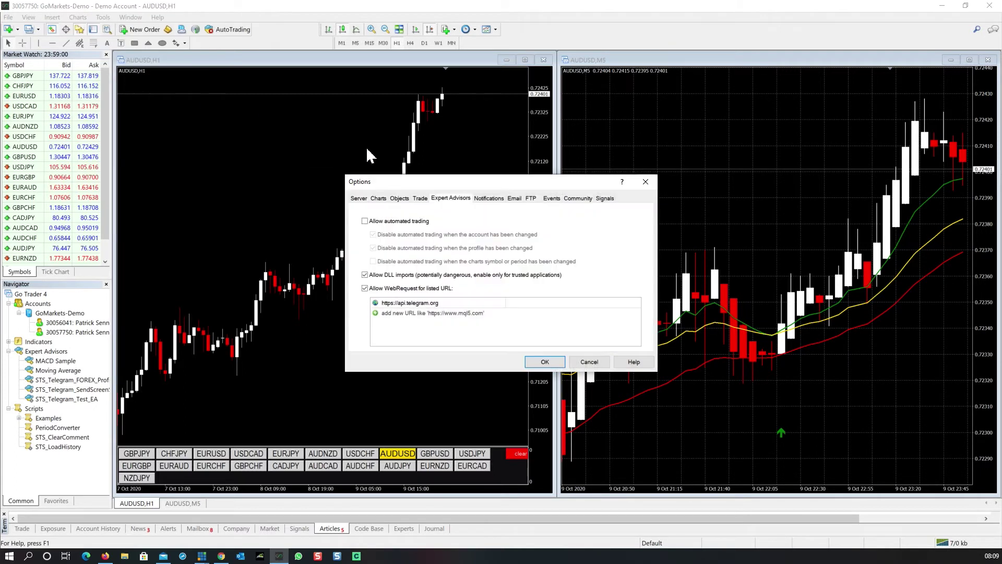
{"action": "left_click_drag", "start_coordinate": [469, 180], "coordinate": [444, 104]}
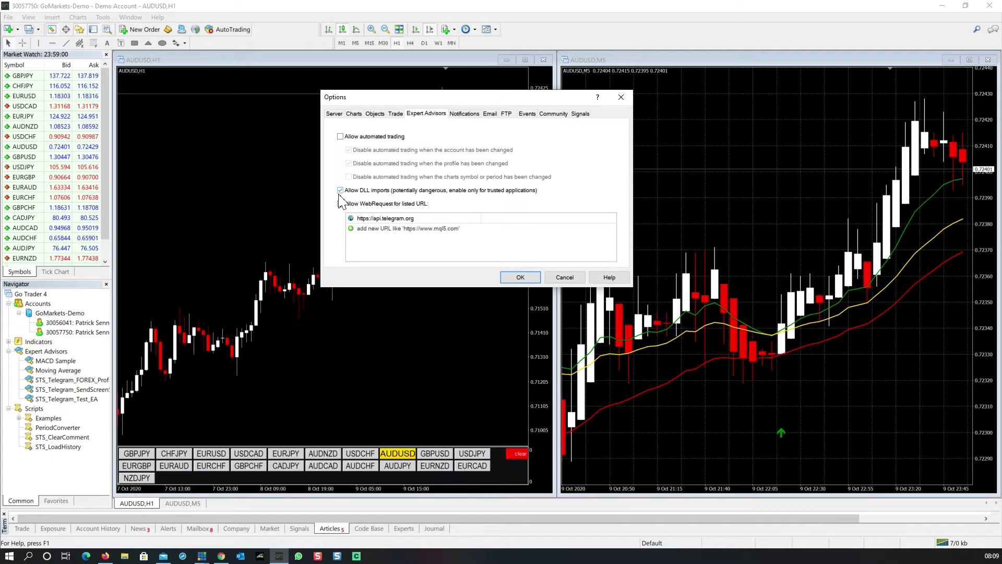
{"action": "left_click", "coordinate": [423, 221]}
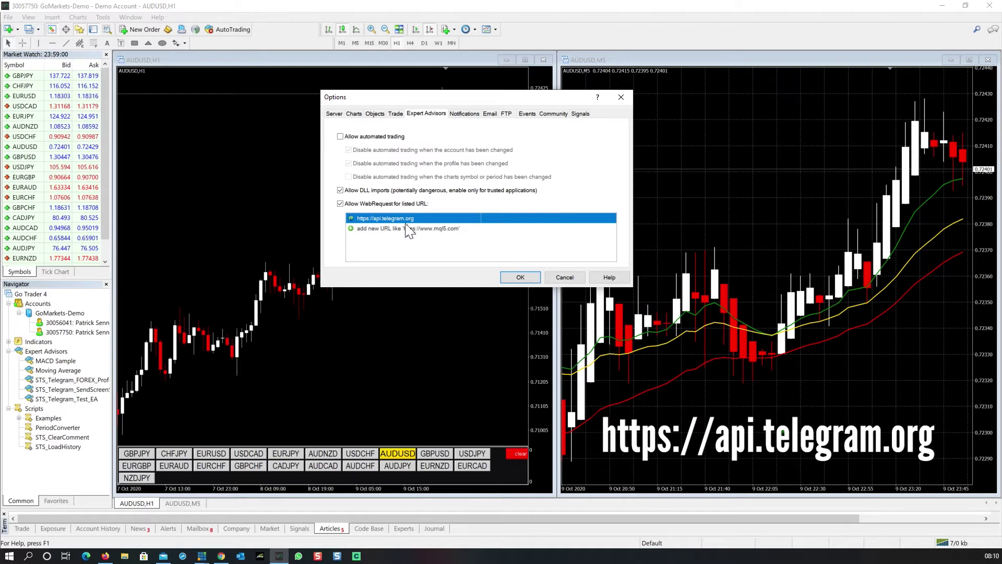
{"action": "left_click", "coordinate": [519, 279]}
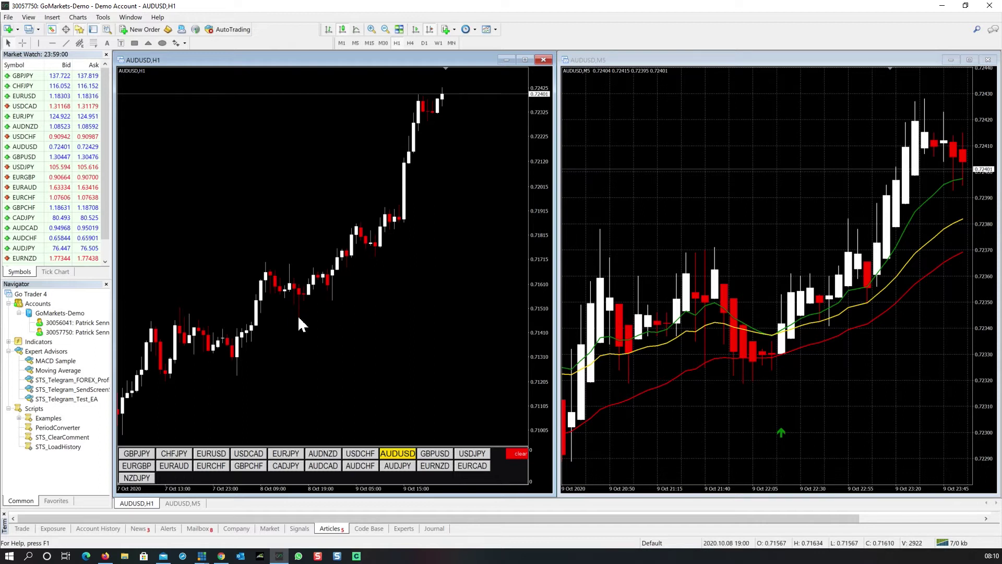
Add the STS_Telegram_SendScreenShots_EA expert advisor to the AUDUSD M5 chart and select its license key input.
{"action": "left_click_drag", "start_coordinate": [59, 397], "coordinate": [702, 236]}
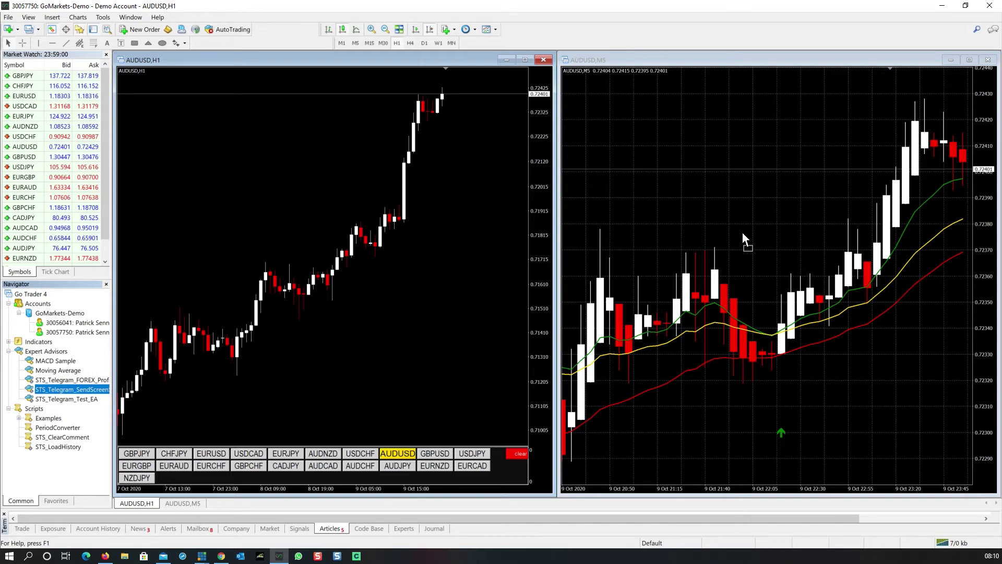
{"action": "left_click_drag", "start_coordinate": [743, 234], "coordinate": [742, 234]}
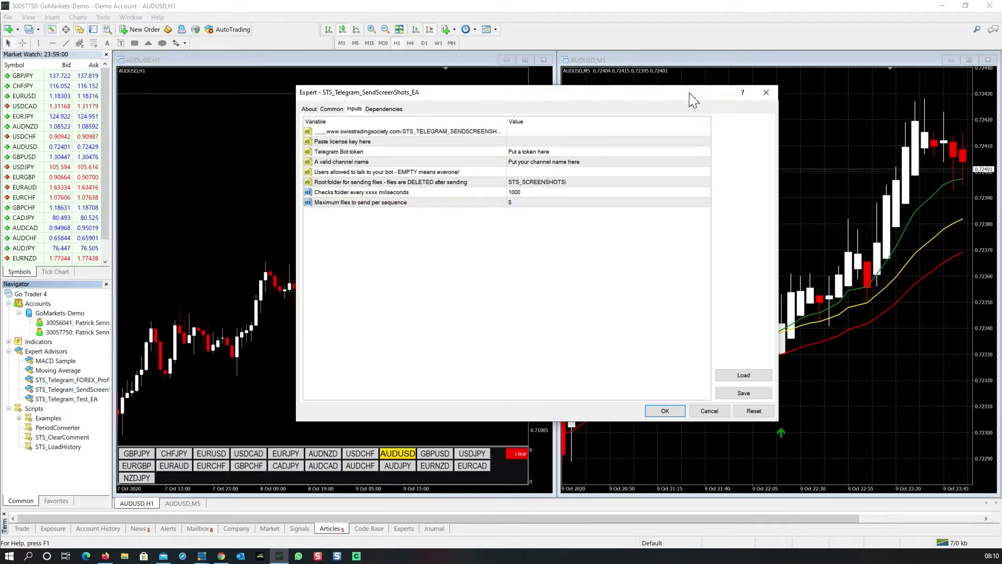
{"action": "left_click", "coordinate": [530, 145]}
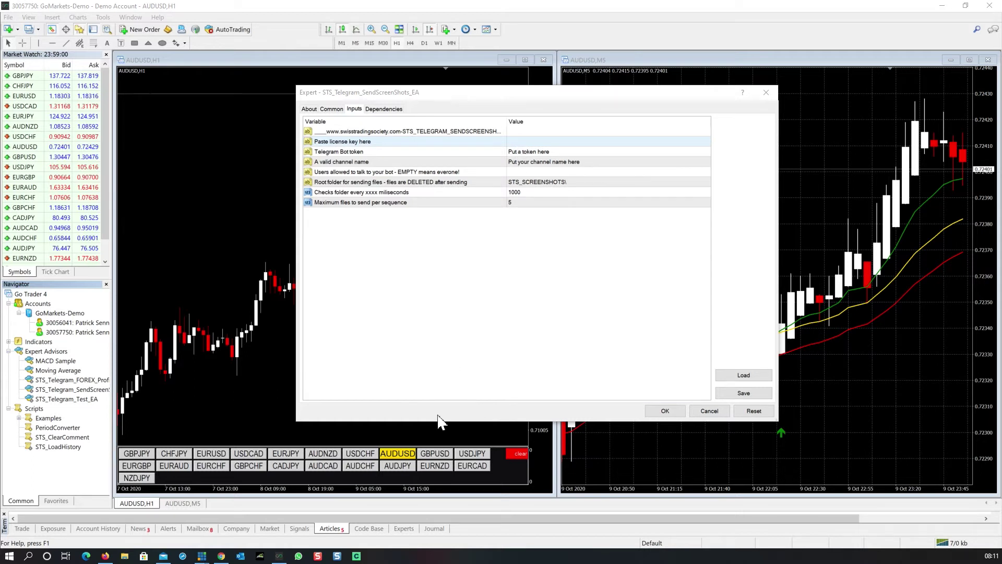
Switch to the Mail app and copy the license key from the Digistore24 order confirmation email.
{"action": "left_click", "coordinate": [163, 555]}
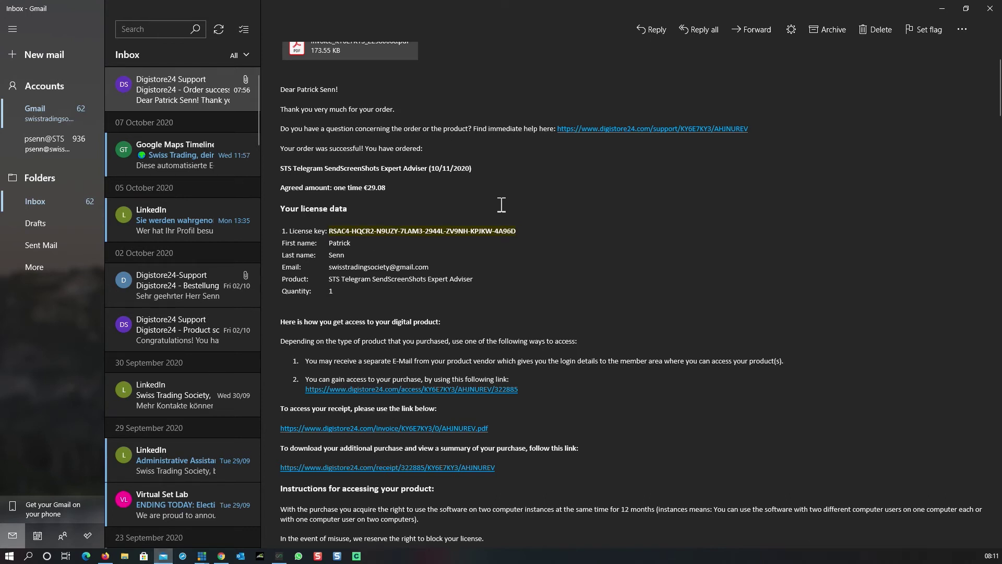
{"action": "scroll", "coordinate": [501, 204], "scroll_direction": "up", "scroll_amount": 2}
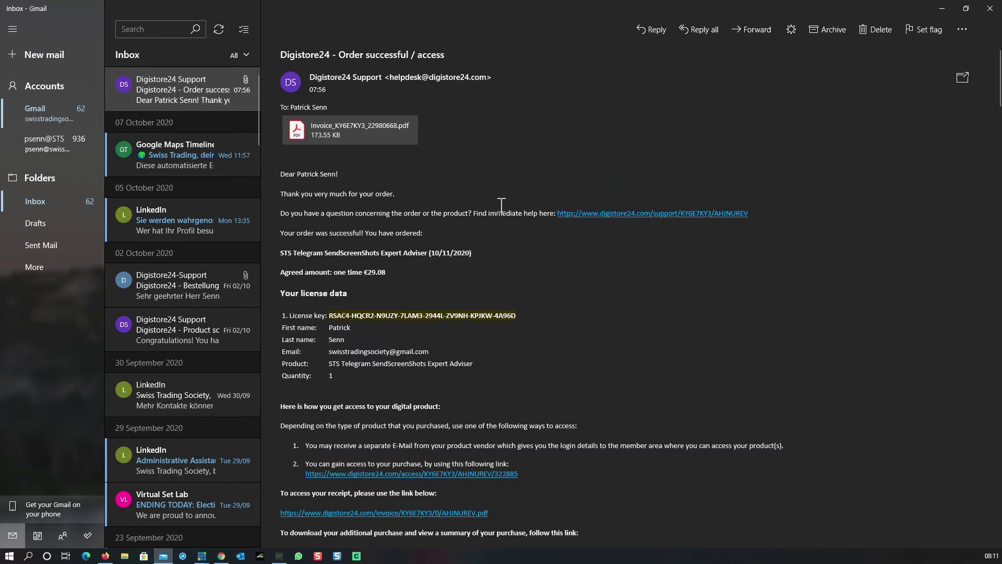
{"action": "scroll", "coordinate": [501, 204], "scroll_direction": "down", "scroll_amount": 2}
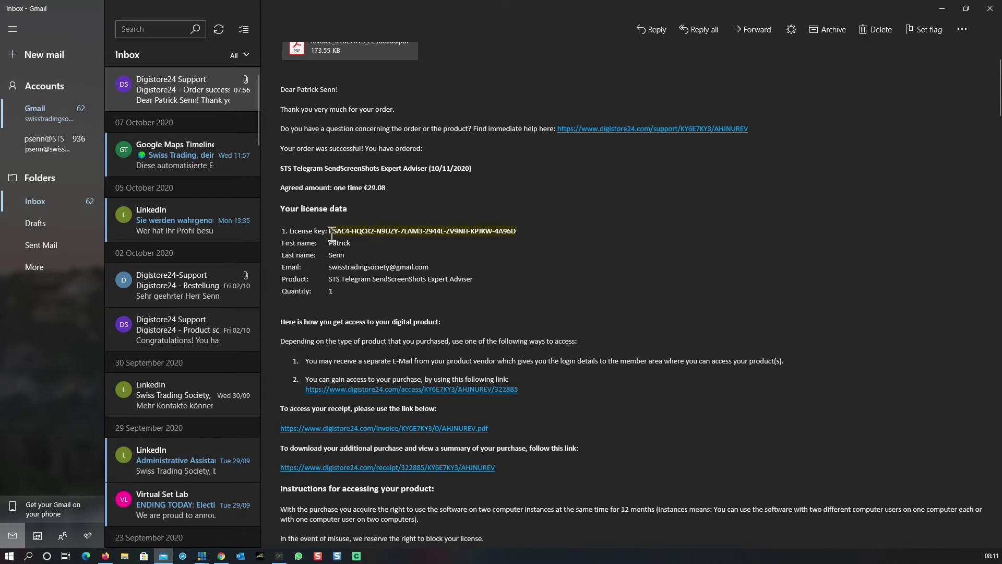
{"action": "left_click_drag", "start_coordinate": [329, 235], "coordinate": [515, 235]}
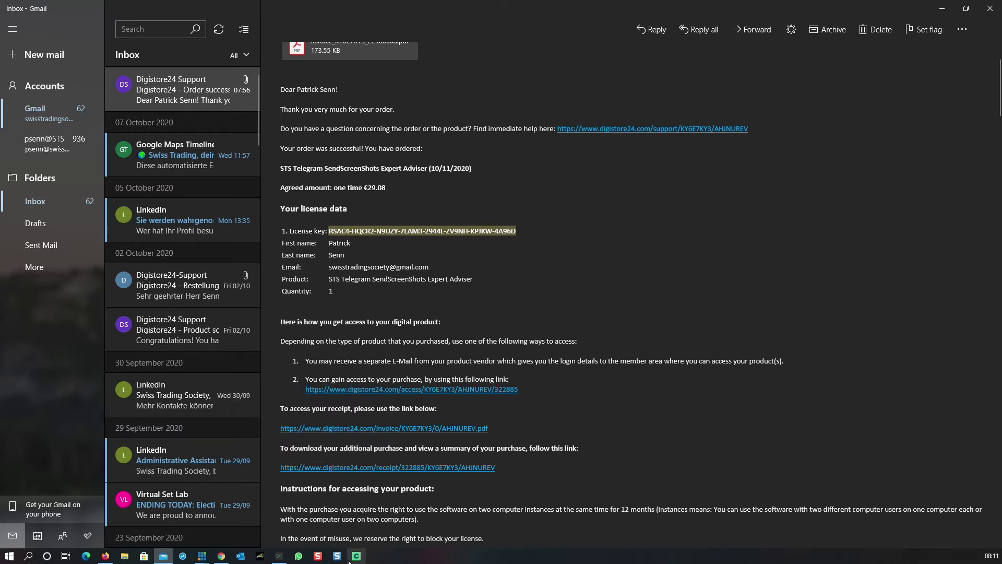
Return to MetaTrader 4, paste the license key into the expert's license key input, and remove the leading label text.
{"action": "left_click", "coordinate": [279, 556]}
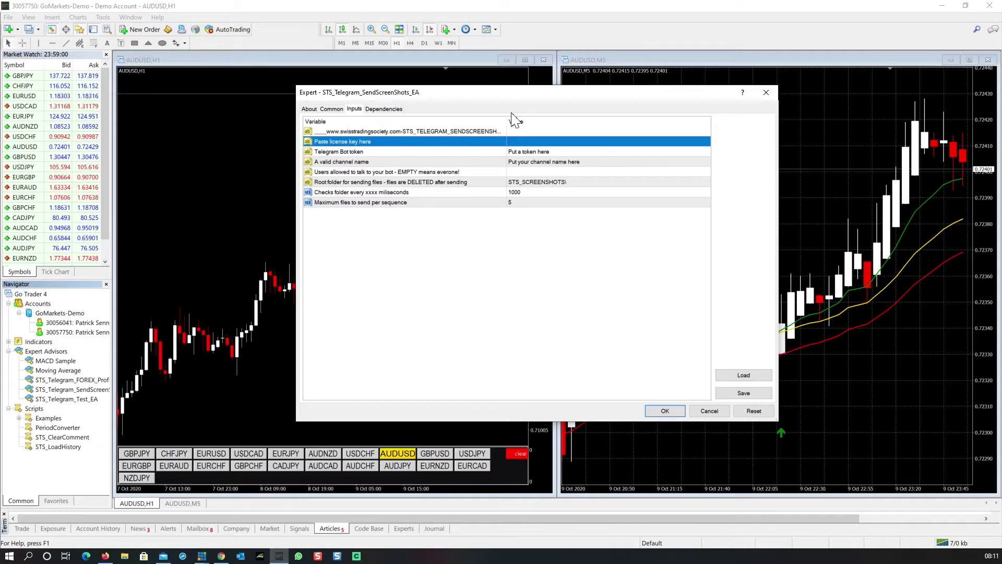
{"action": "double_click", "coordinate": [524, 141]}
{"action": "key", "text": "ctrl+v"}
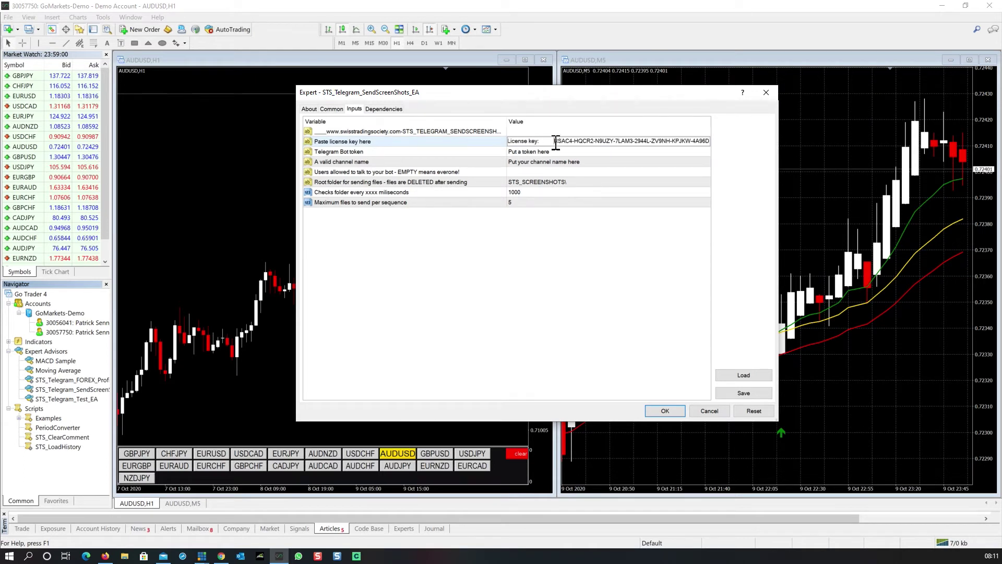
{"action": "left_click_drag", "start_coordinate": [556, 141], "coordinate": [496, 140]}
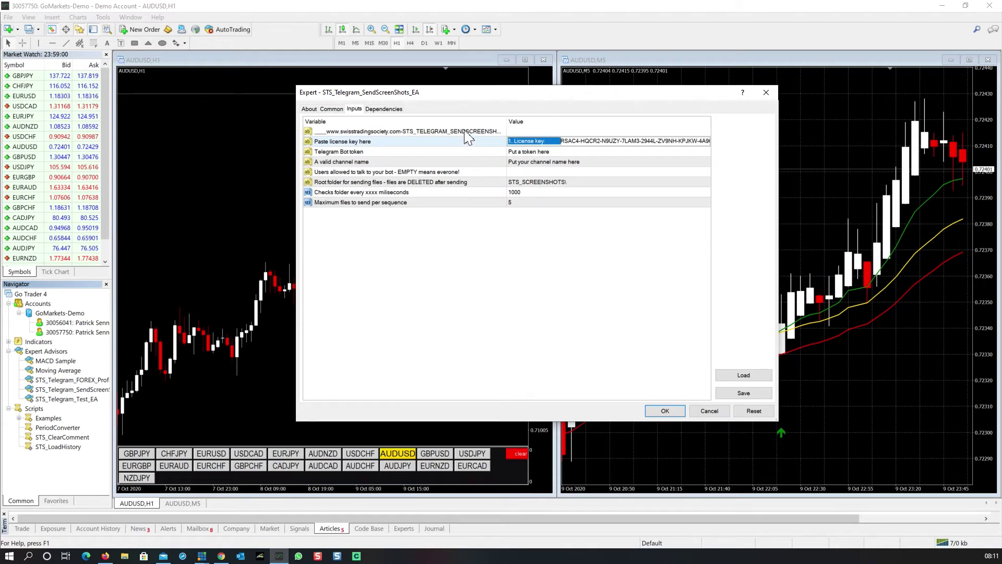
{"action": "key", "text": "Delete"}
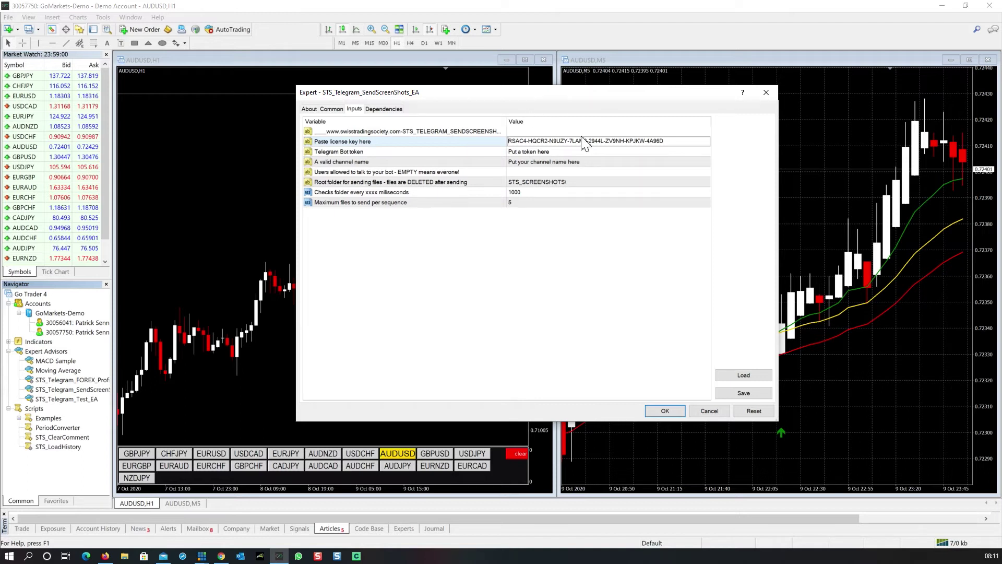
{"action": "key", "text": "Return"}
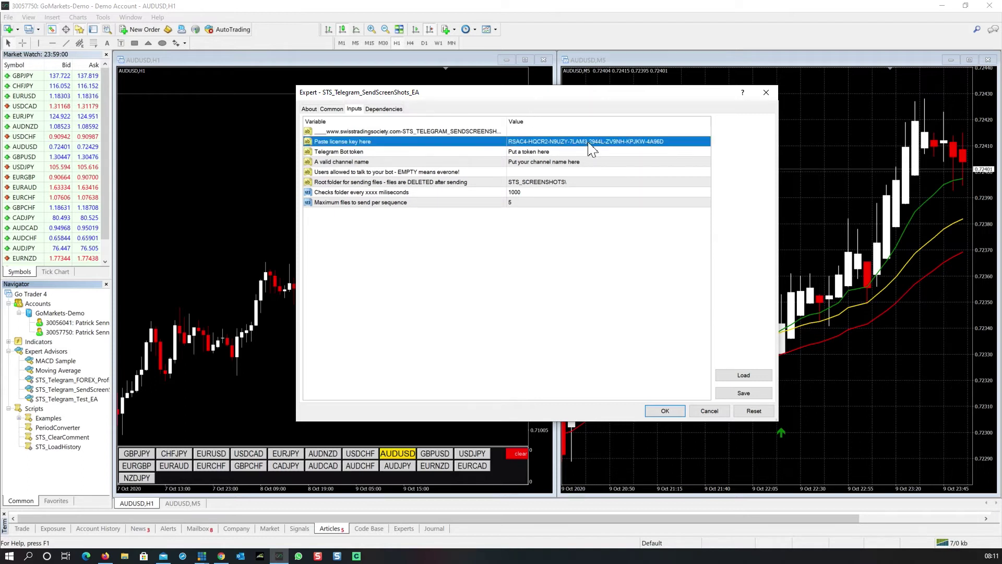
{"action": "left_click", "coordinate": [577, 245]}
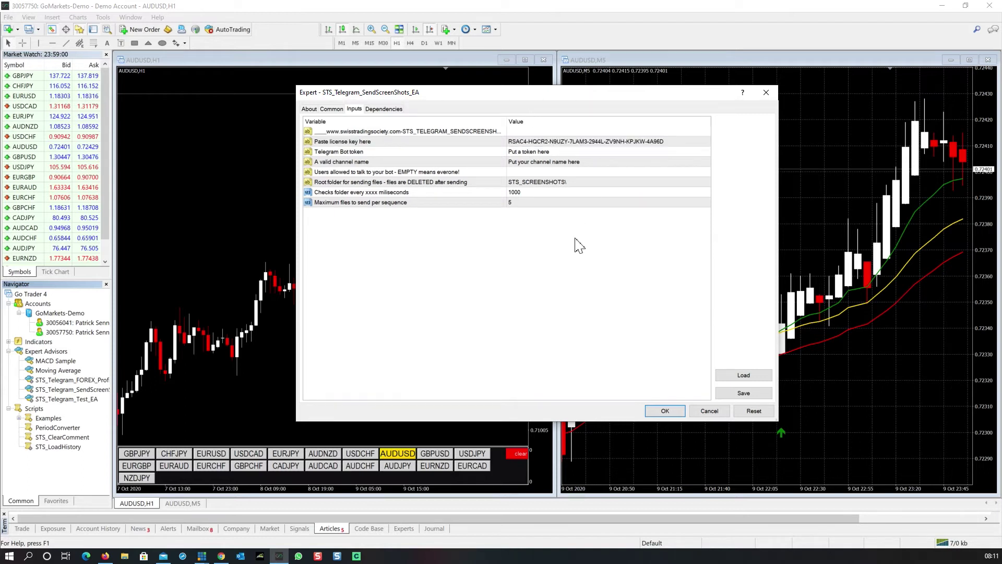
Copy the bot token from the Google Docs installation notes in Chrome and paste it into the expert's Telegram Bot token input.
{"action": "left_click", "coordinate": [532, 153]}
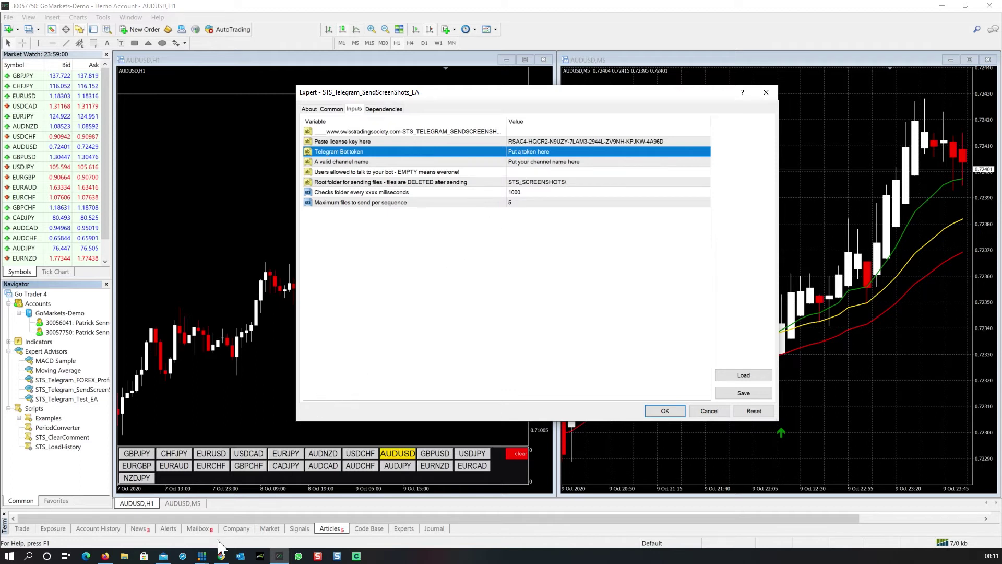
{"action": "left_click", "coordinate": [221, 556]}
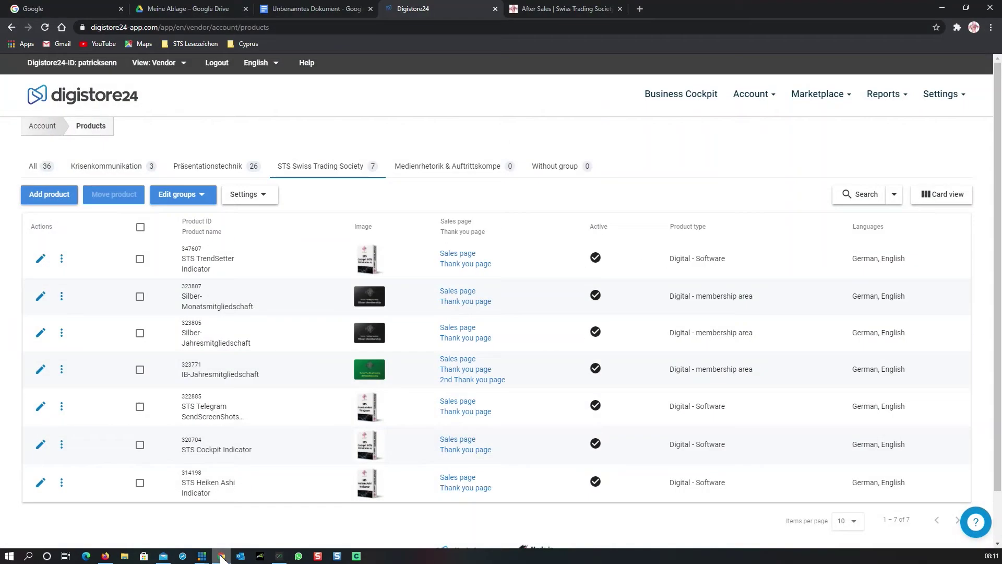
{"action": "left_click", "coordinate": [324, 7]}
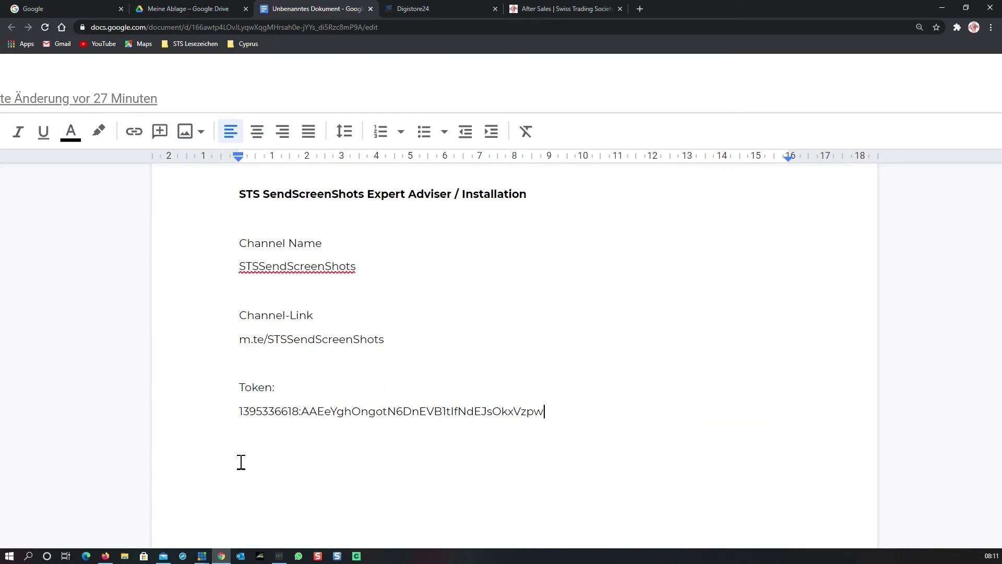
{"action": "left_click", "coordinate": [241, 410]}
{"action": "left_click_drag", "start_coordinate": [241, 411], "coordinate": [545, 411]}
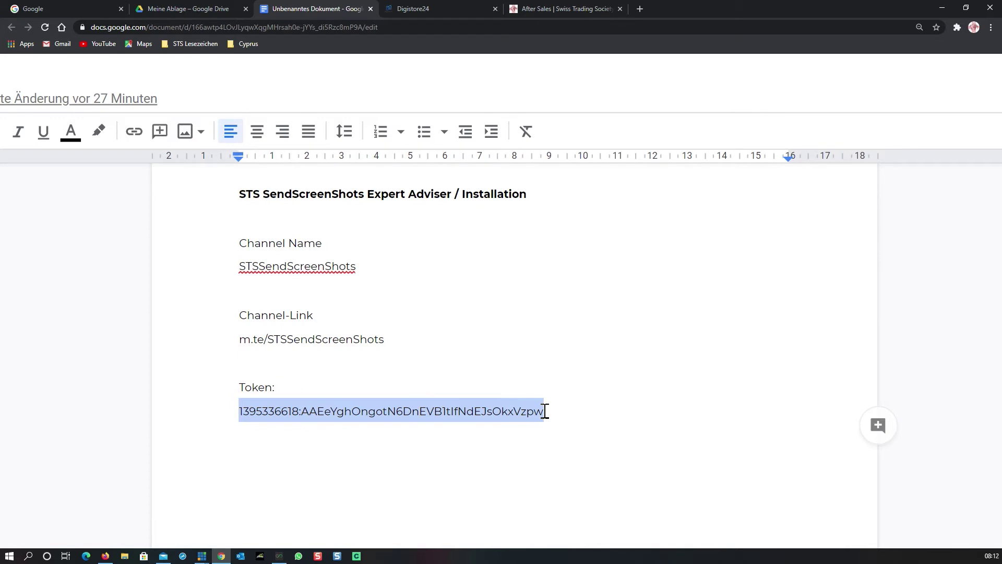
{"action": "left_click", "coordinate": [280, 557]}
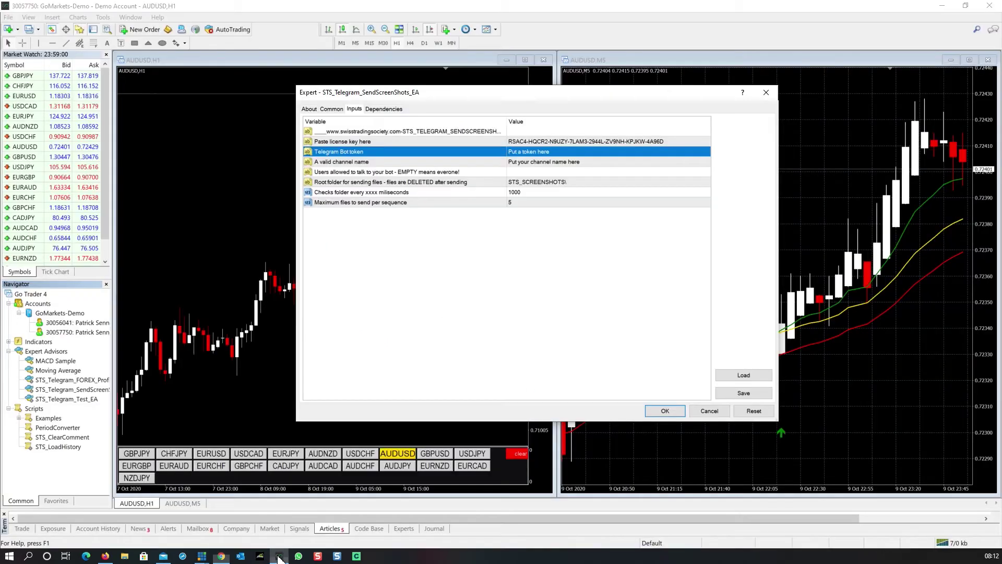
{"action": "double_click", "coordinate": [536, 153]}
{"action": "key", "text": "ctrl+v"}
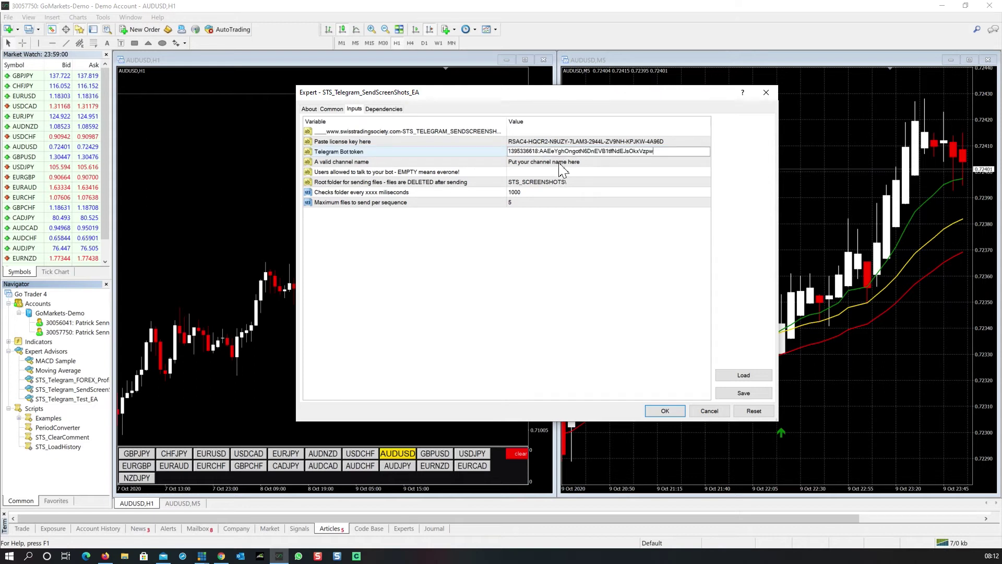
Copy the channel name from the Google Docs notes and set the expert's valid channel name to STSSendScreenShots.
{"action": "double_click", "coordinate": [540, 163]}
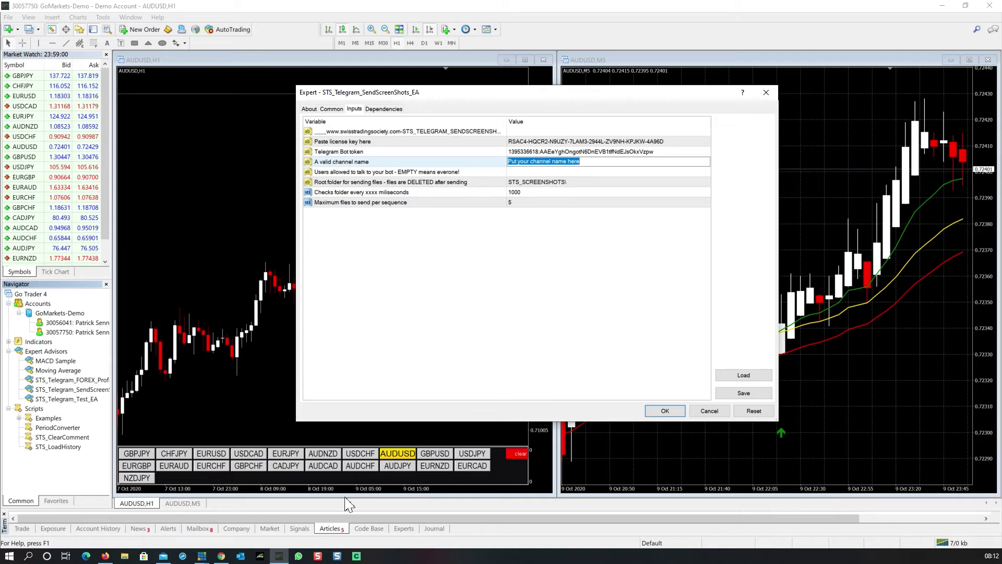
{"action": "mouse_move", "coordinate": [285, 558]}
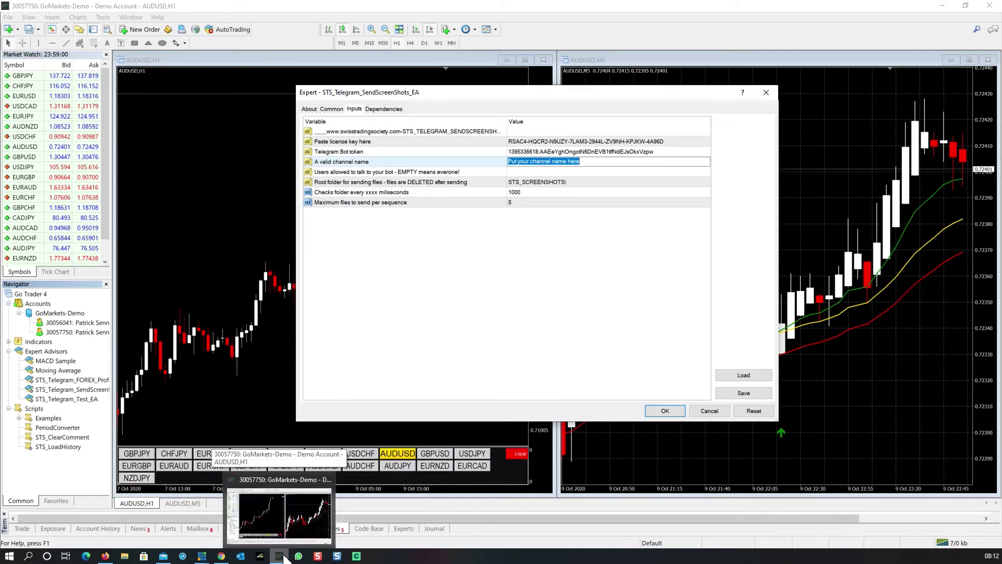
{"action": "left_click", "coordinate": [221, 556]}
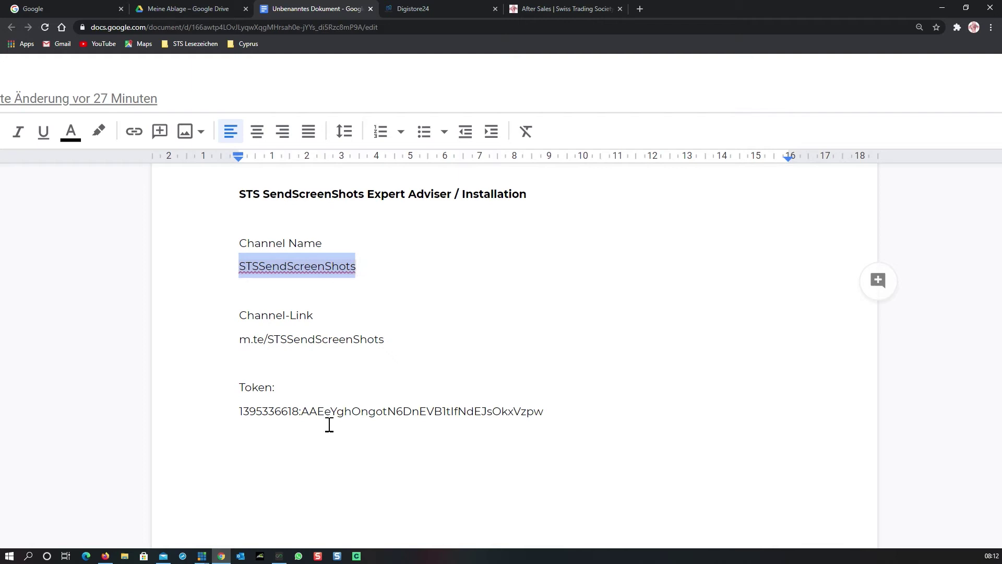
{"action": "left_click", "coordinate": [280, 556]}
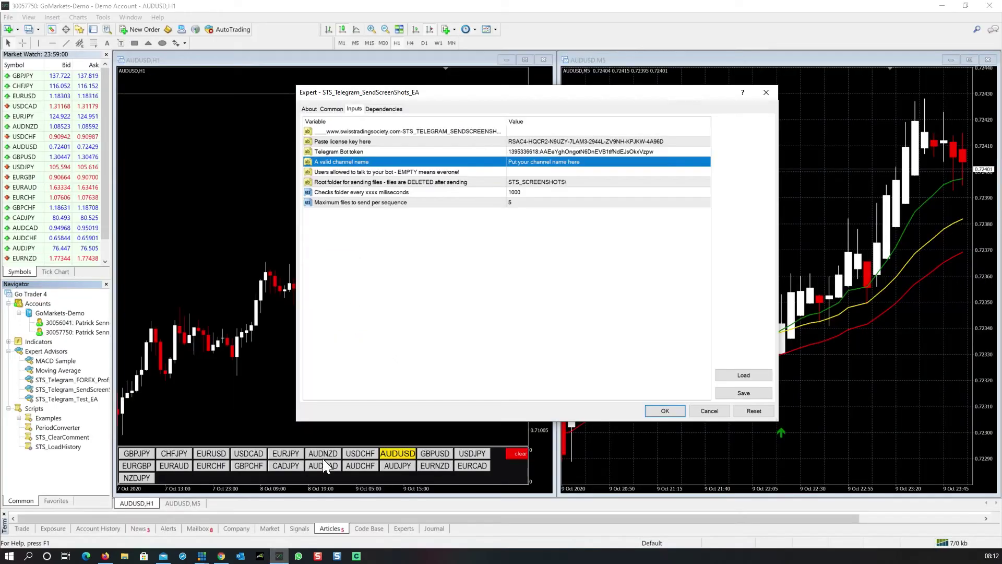
{"action": "left_click", "coordinate": [547, 162]}
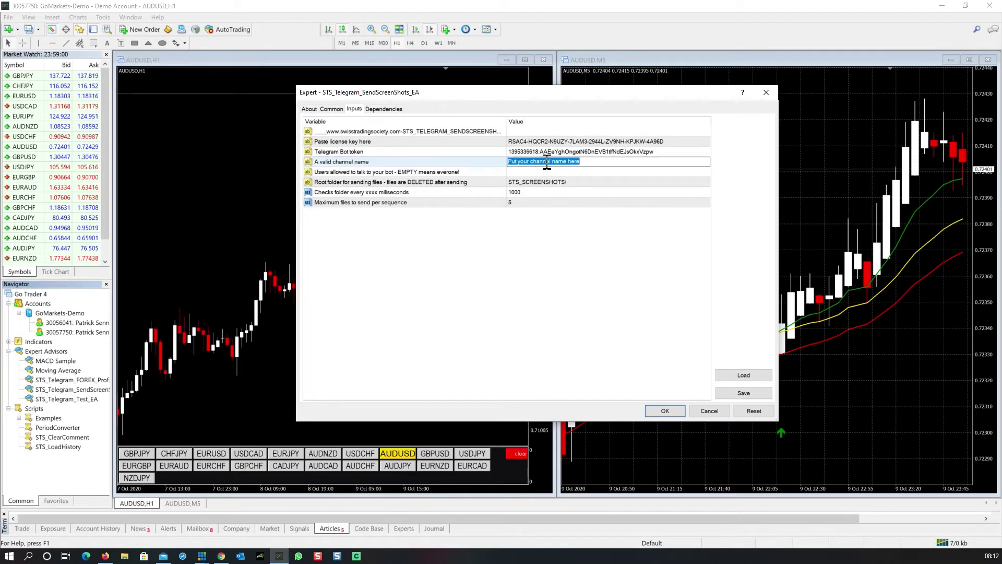
{"action": "type", "text": "STSSendScreenShots"}
Save the expert's inputs as the preset file "ps SSS EN" in the Presets folder and apply the expert to the chart.
{"action": "left_click", "coordinate": [748, 397]}
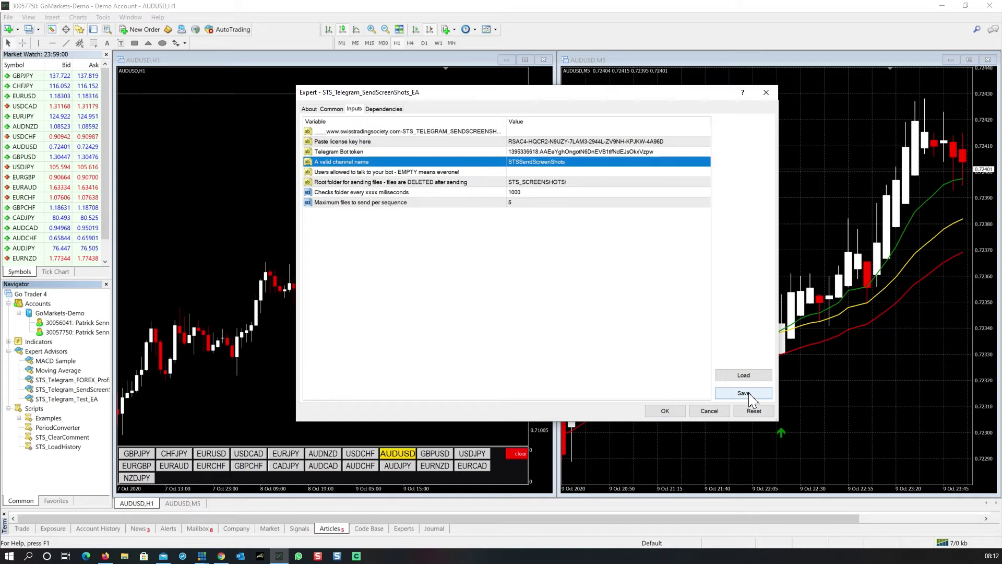
{"action": "left_click", "coordinate": [748, 396]}
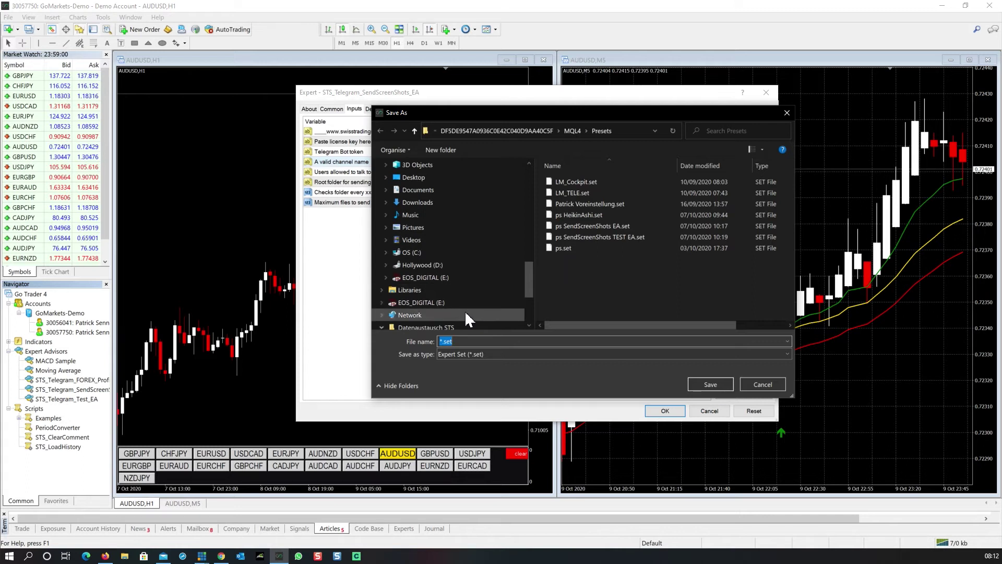
{"action": "left_click", "coordinate": [442, 342]}
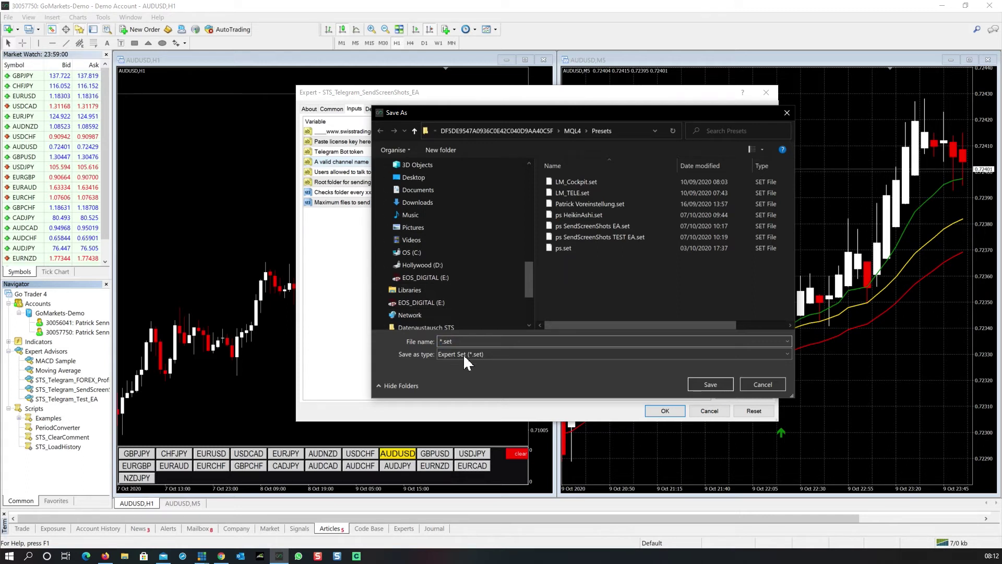
{"action": "type", "text": "ps"}
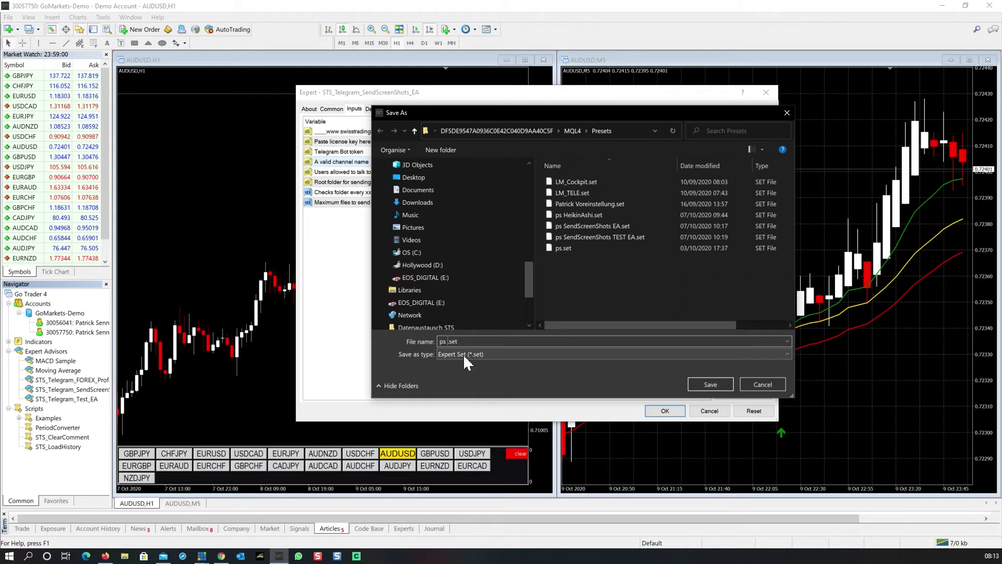
{"action": "type", "text": " SSS EN"}
{"action": "left_click", "coordinate": [722, 385]}
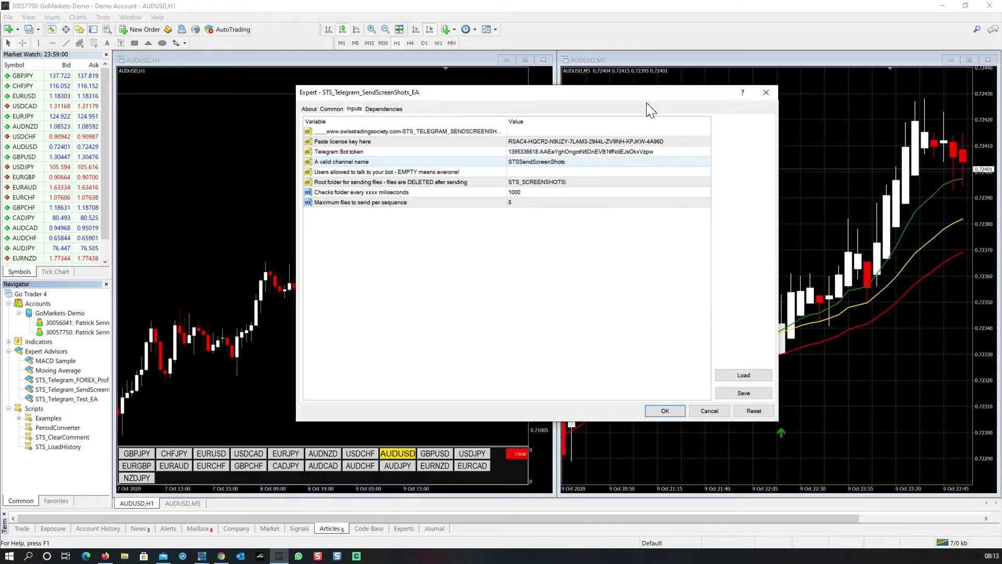
{"action": "left_click", "coordinate": [673, 410]}
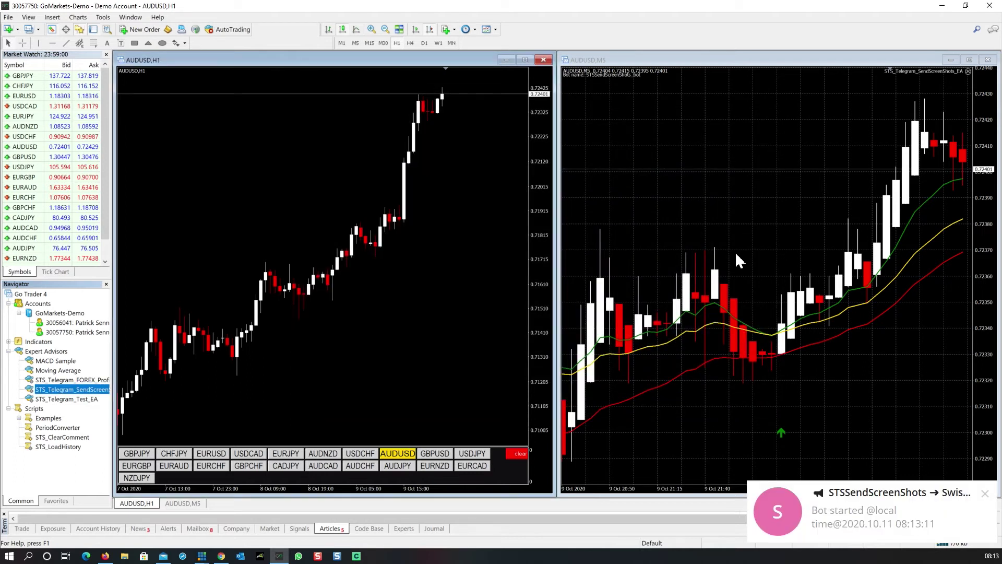
{"action": "mouse_move", "coordinate": [949, 504]}
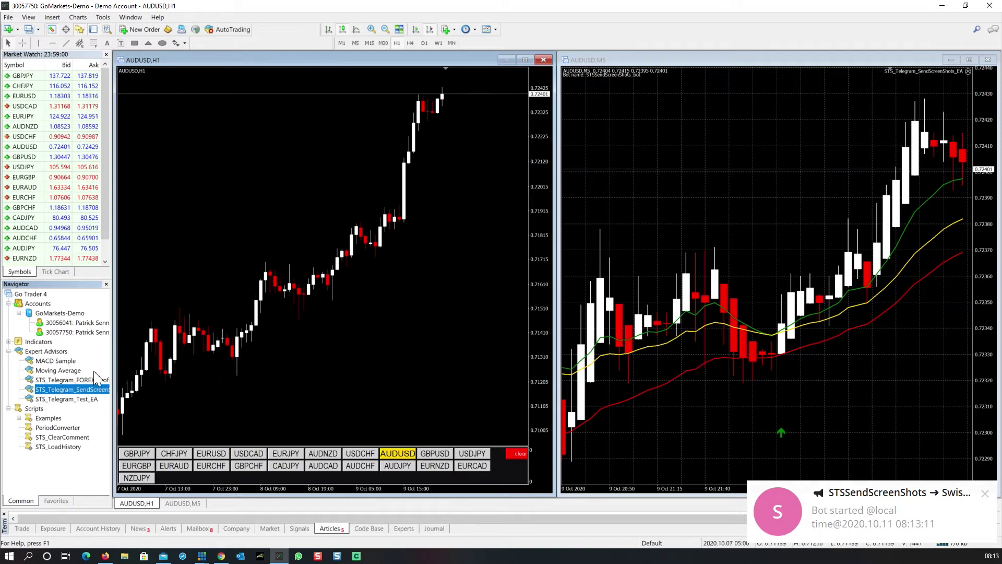
Replace the running expert on the AUDUSD M5 chart with STS_Telegram_Test_EA and set its channel for sending pictures to STSSendScreenShots.
{"action": "left_click", "coordinate": [59, 400]}
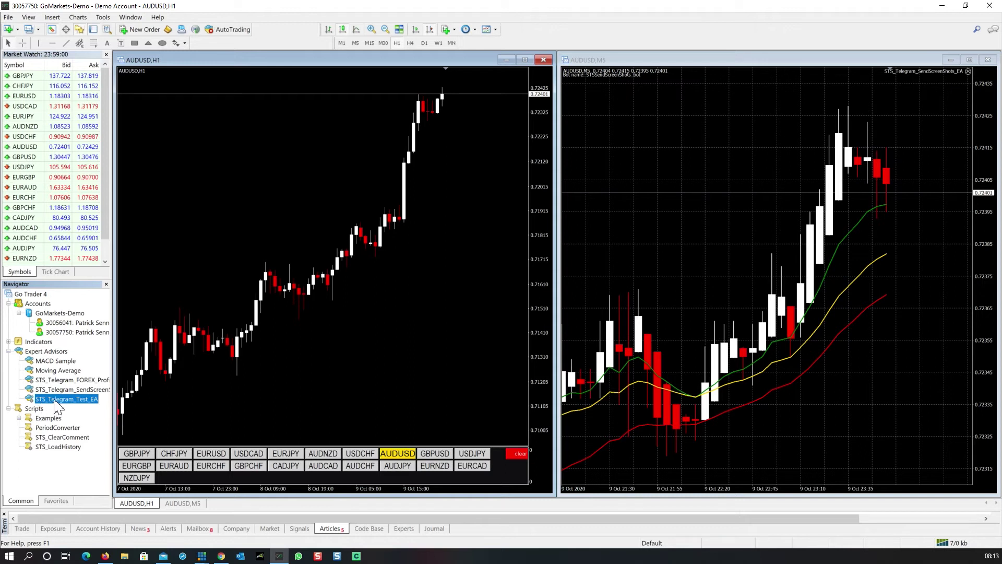
{"action": "left_click_drag", "start_coordinate": [56, 403], "coordinate": [454, 312]}
{"action": "left_click_drag", "start_coordinate": [689, 213], "coordinate": [690, 212]}
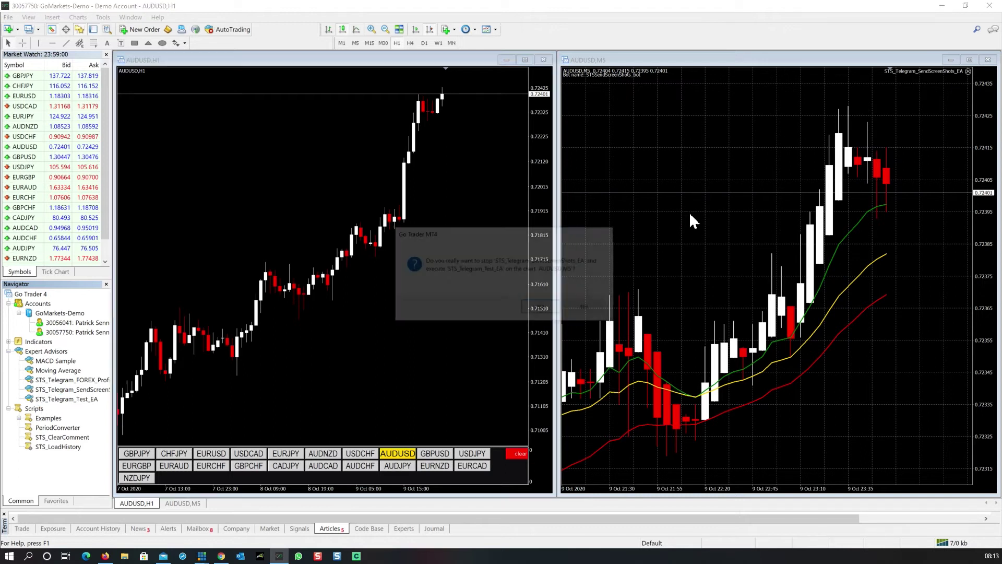
{"action": "left_click", "coordinate": [539, 307]}
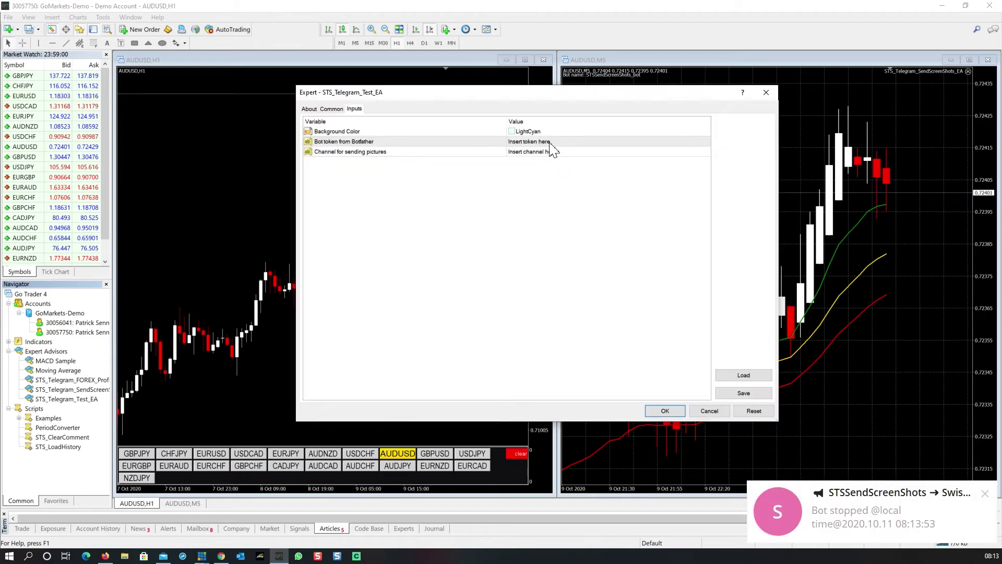
{"action": "double_click", "coordinate": [552, 151]}
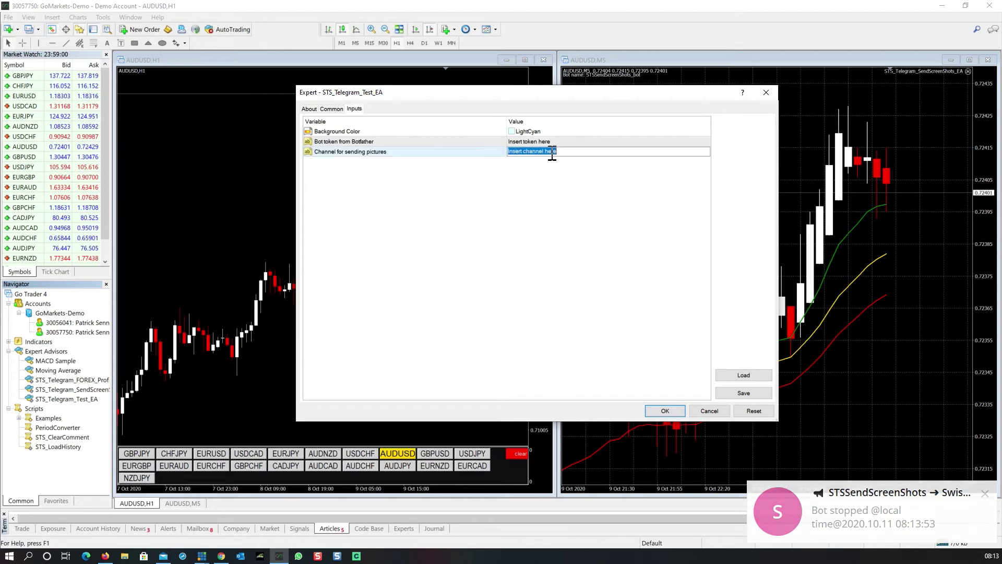
{"action": "type", "text": "STSSendScreenShots"}
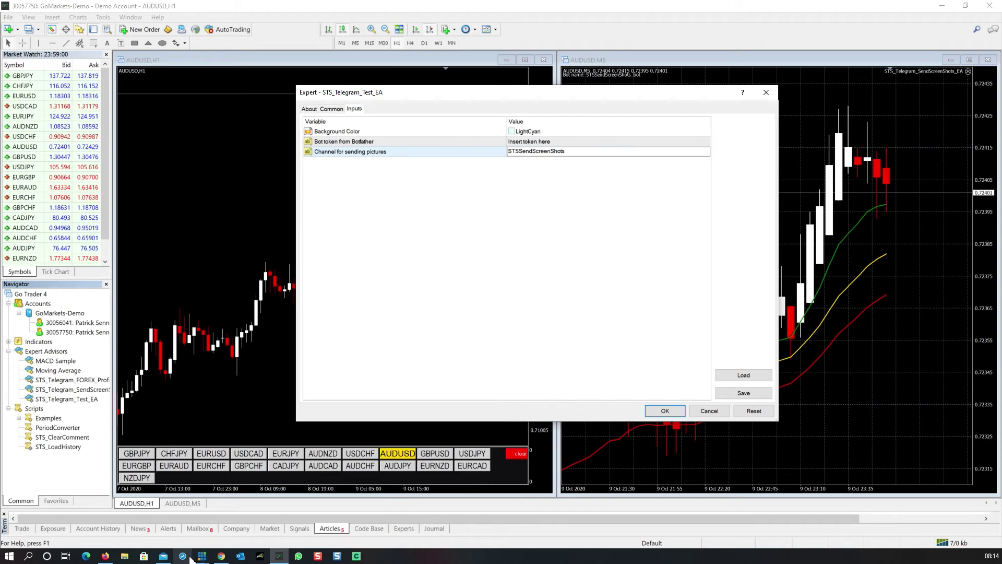
Copy the bot token from the Google Docs notes in Chrome, paste it into the test expert's Bot token from Botfather input, and apply the inputs.
{"action": "left_click", "coordinate": [222, 556]}
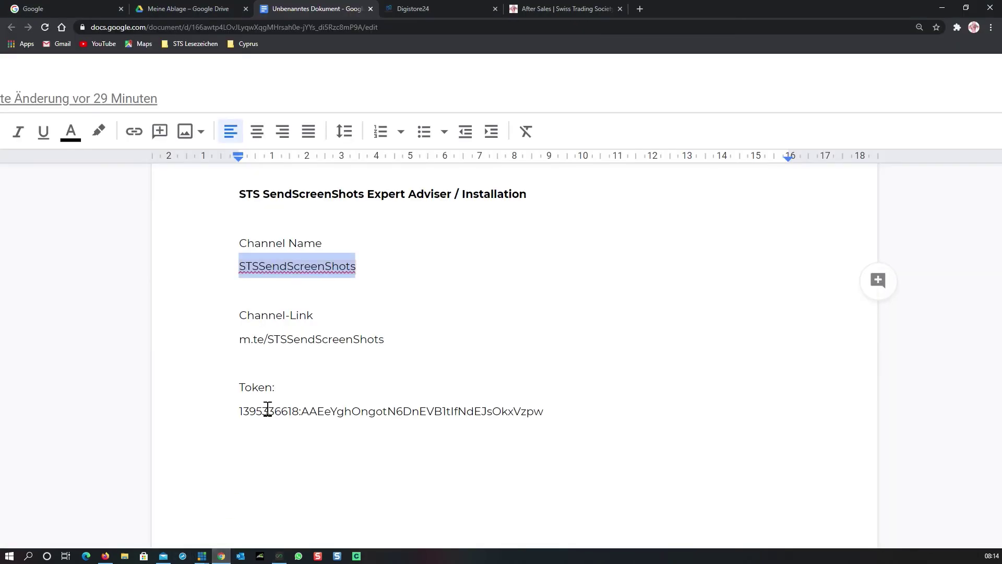
{"action": "left_click", "coordinate": [400, 311]}
{"action": "left_click_drag", "start_coordinate": [239, 412], "coordinate": [545, 413]}
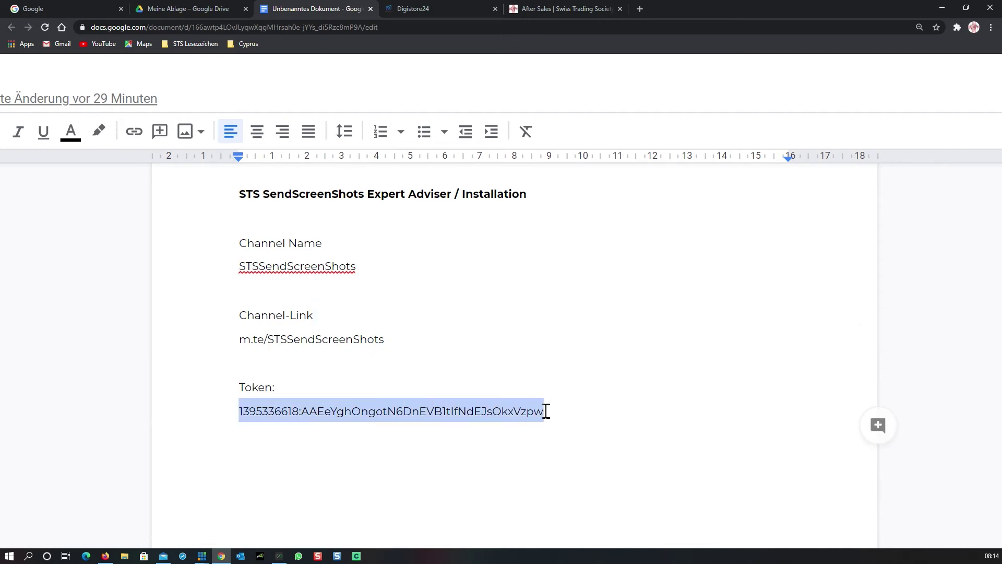
{"action": "left_click", "coordinate": [280, 556]}
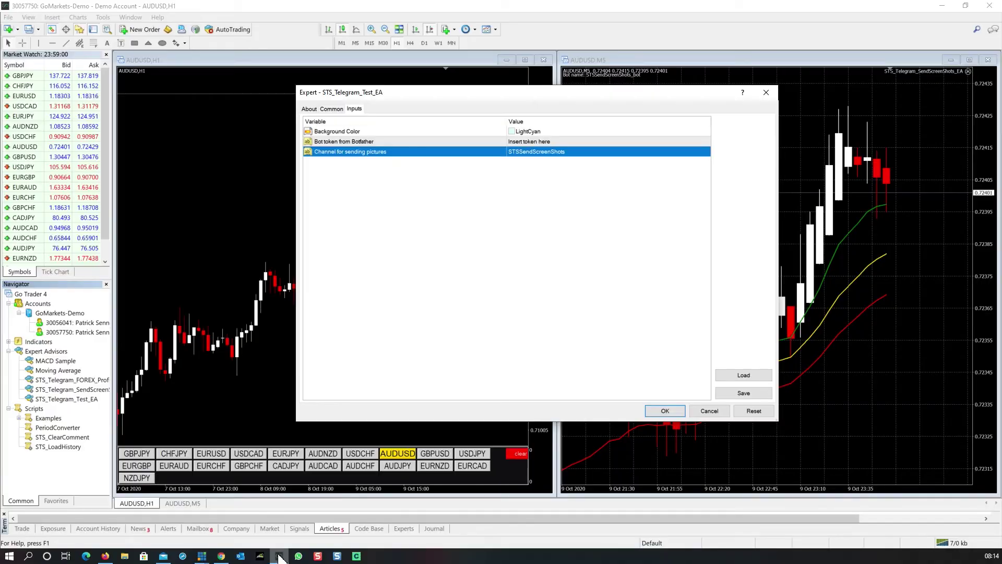
{"action": "double_click", "coordinate": [535, 141]}
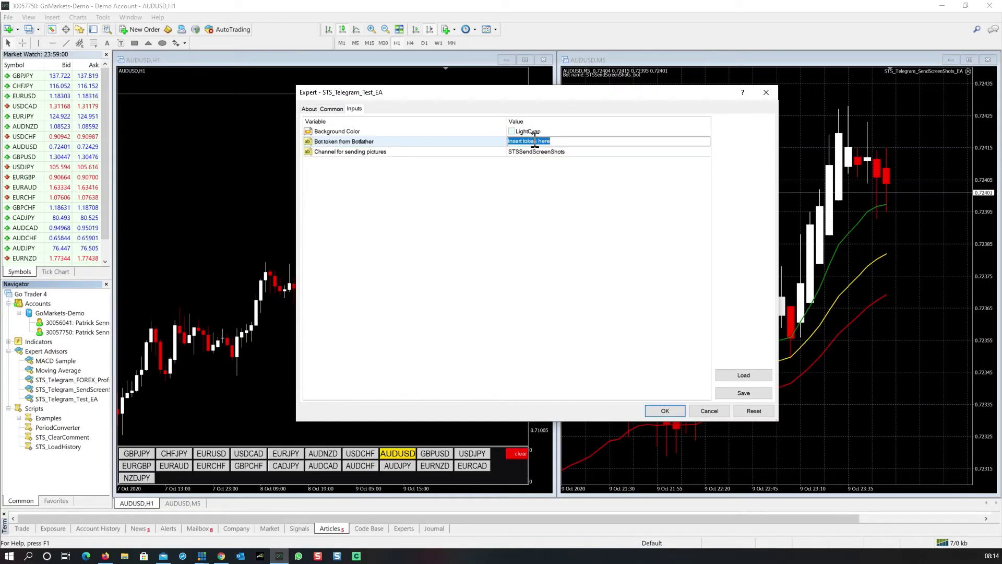
{"action": "key", "text": "ctrl+v"}
{"action": "left_click", "coordinate": [668, 412]}
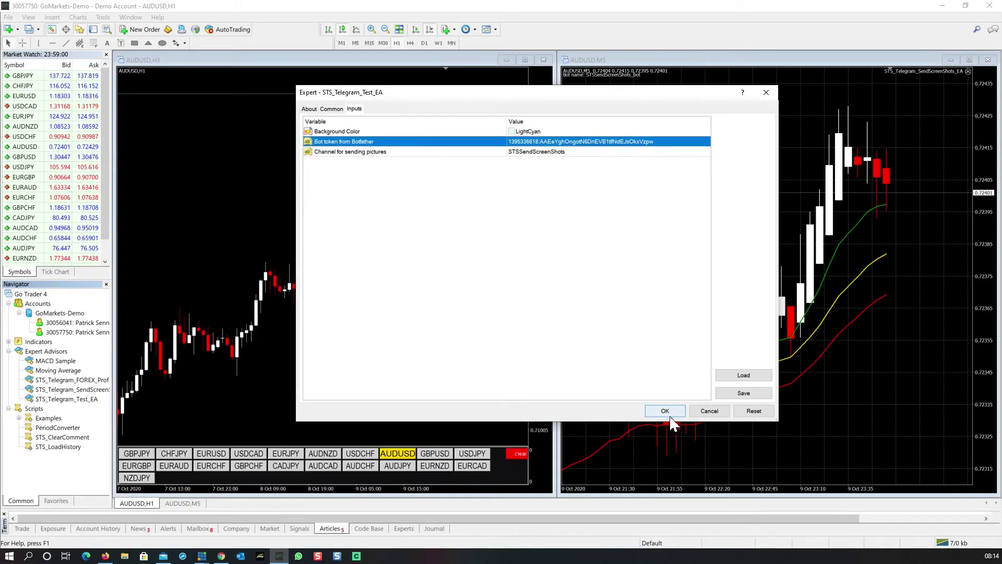
{"action": "left_click", "coordinate": [666, 411]}
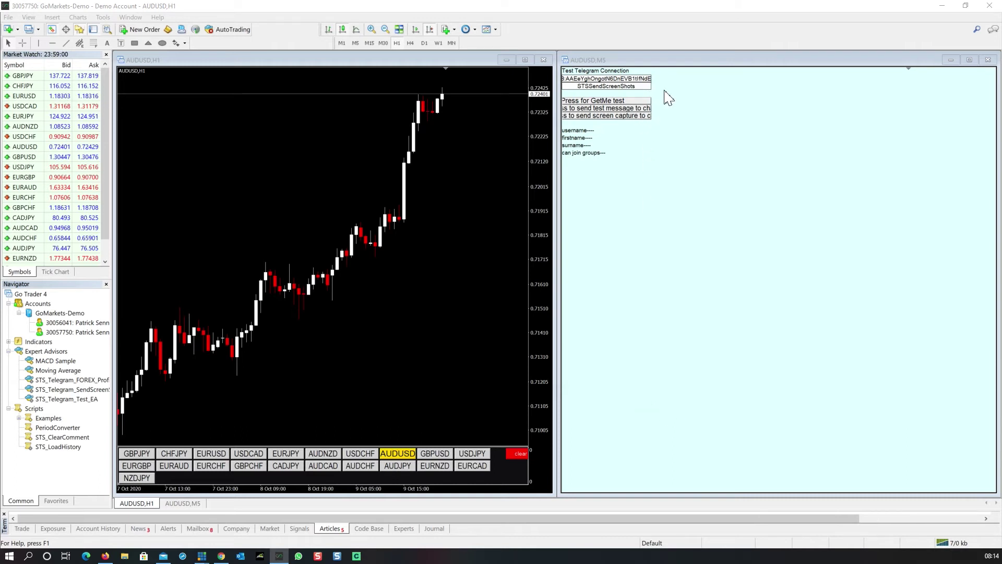
Test the Telegram connection on the AUDUSD M5 chart by running the GetMe test and sending a test message and a screen capture to the channel.
{"action": "left_click", "coordinate": [605, 102]}
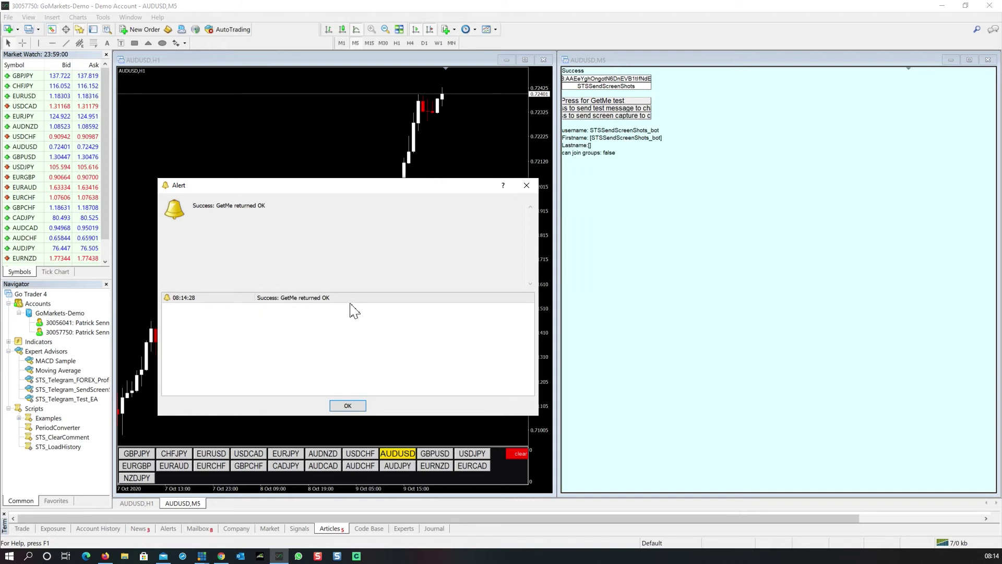
{"action": "left_click", "coordinate": [599, 108]}
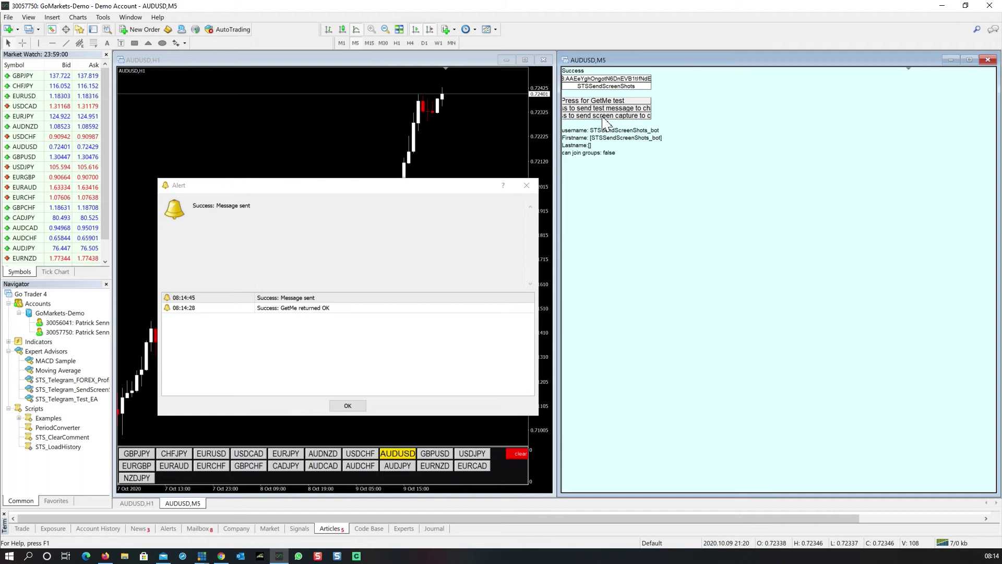
{"action": "left_click", "coordinate": [604, 117]}
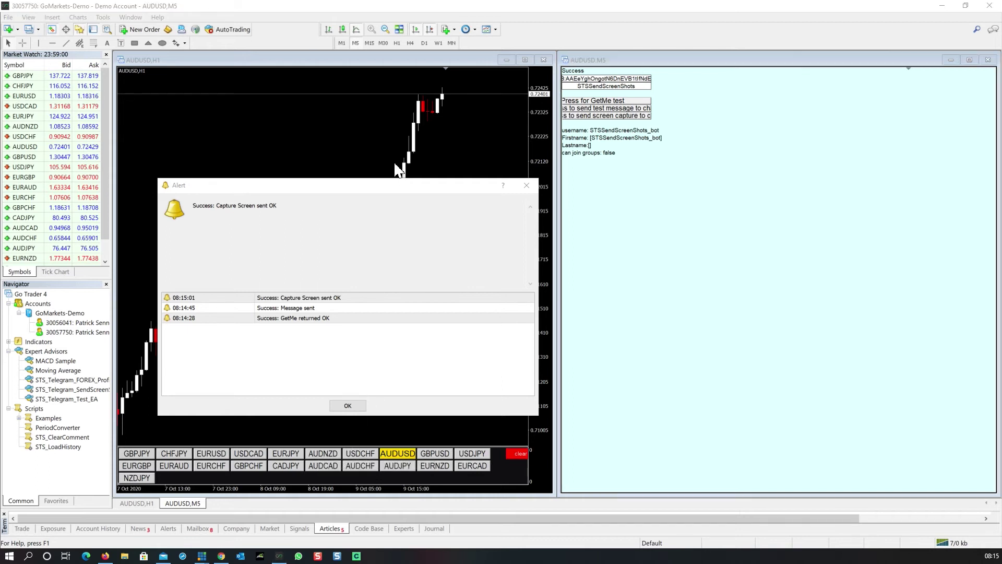
{"action": "left_click", "coordinate": [346, 405]}
Launch the Telegram Desktop app from the installed Windows programs.
{"action": "left_click", "coordinate": [9, 555]}
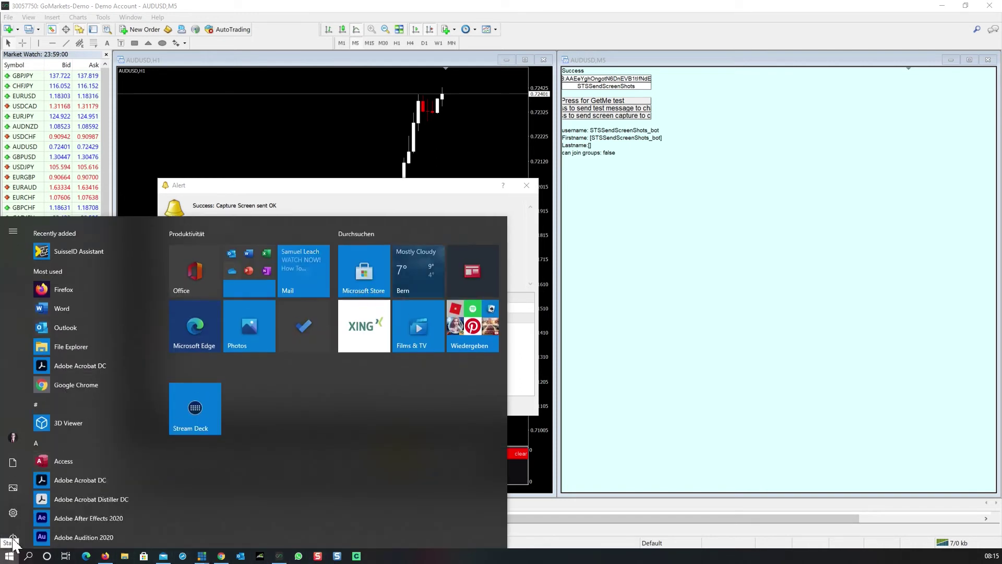
{"action": "scroll", "coordinate": [90, 342], "scroll_direction": "down", "scroll_amount": 15}
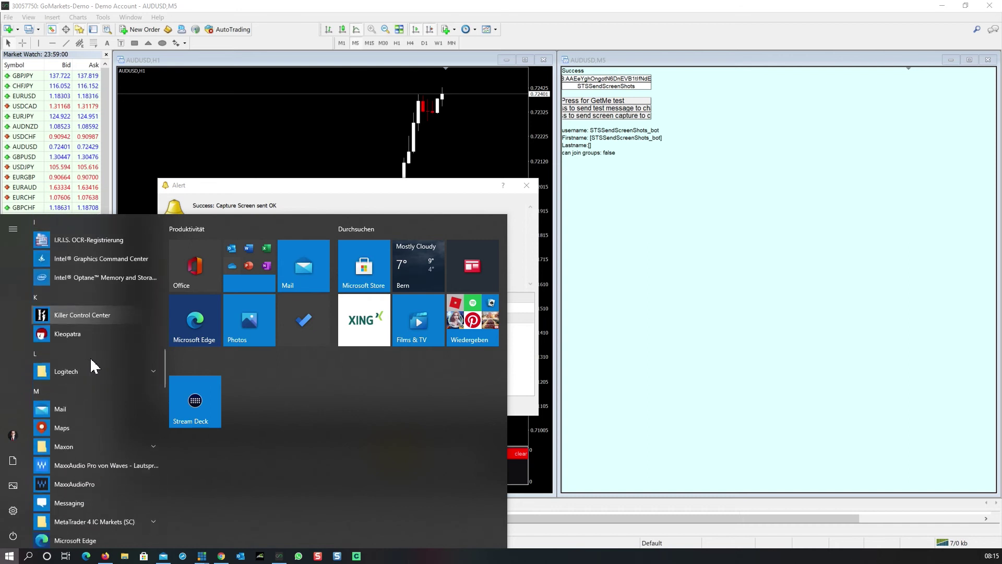
{"action": "scroll", "coordinate": [90, 358], "scroll_direction": "down", "scroll_amount": 10}
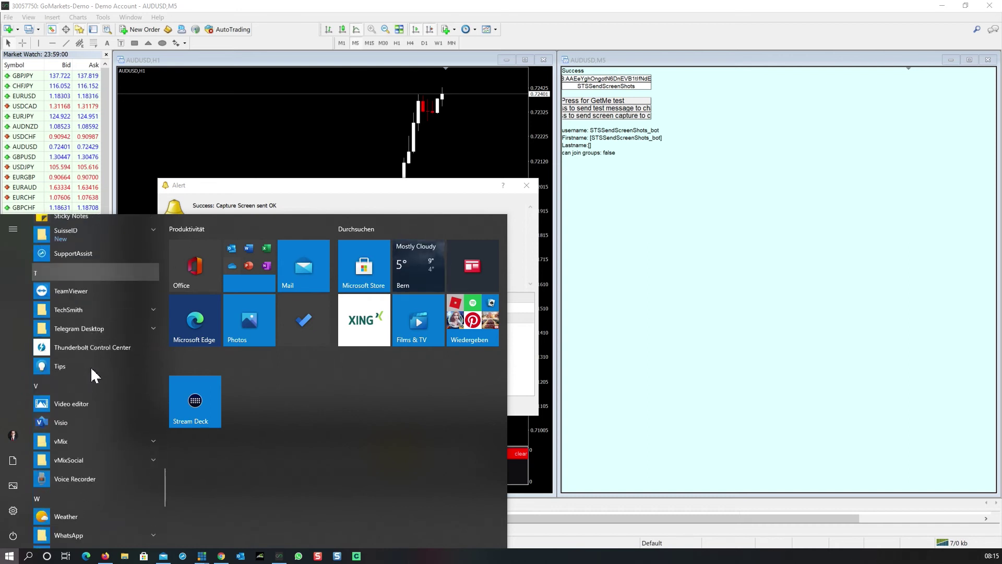
{"action": "left_click", "coordinate": [89, 315]}
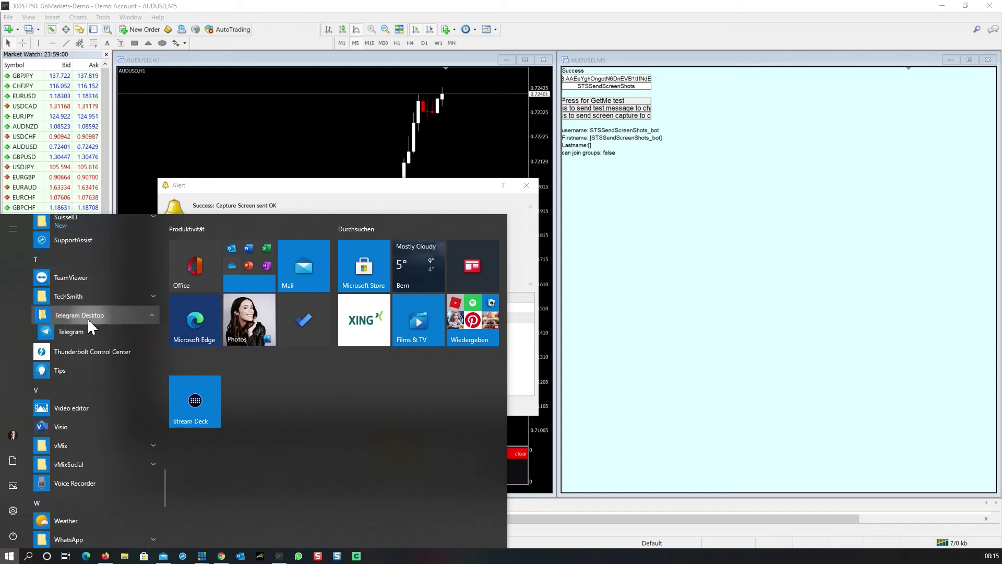
{"action": "left_click", "coordinate": [89, 333]}
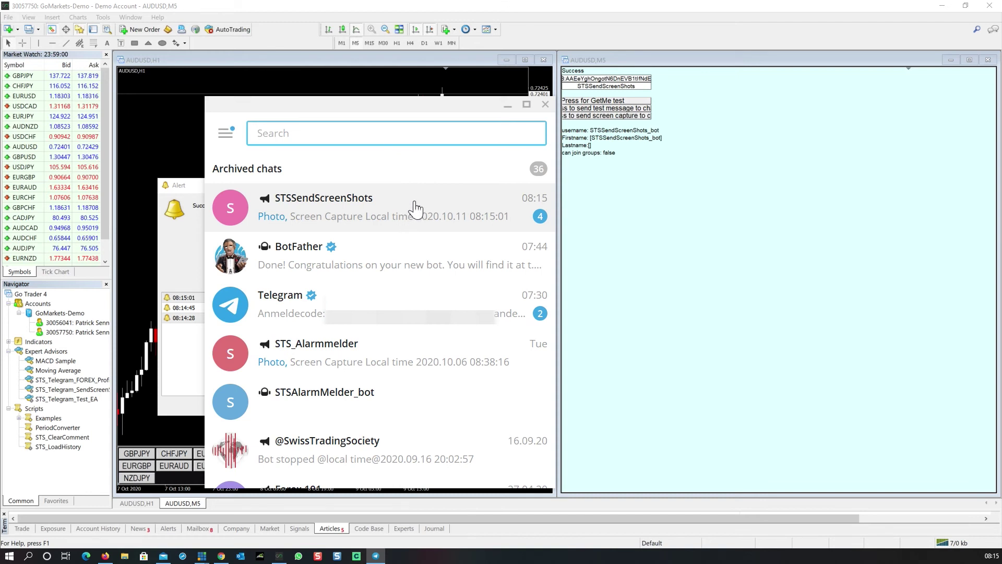
Open the STSSendScreenShots channel in Telegram and examine the received test message and screen capture.
{"action": "left_click", "coordinate": [416, 209]}
{"action": "scroll", "coordinate": [428, 284], "scroll_direction": "down", "scroll_amount": 5}
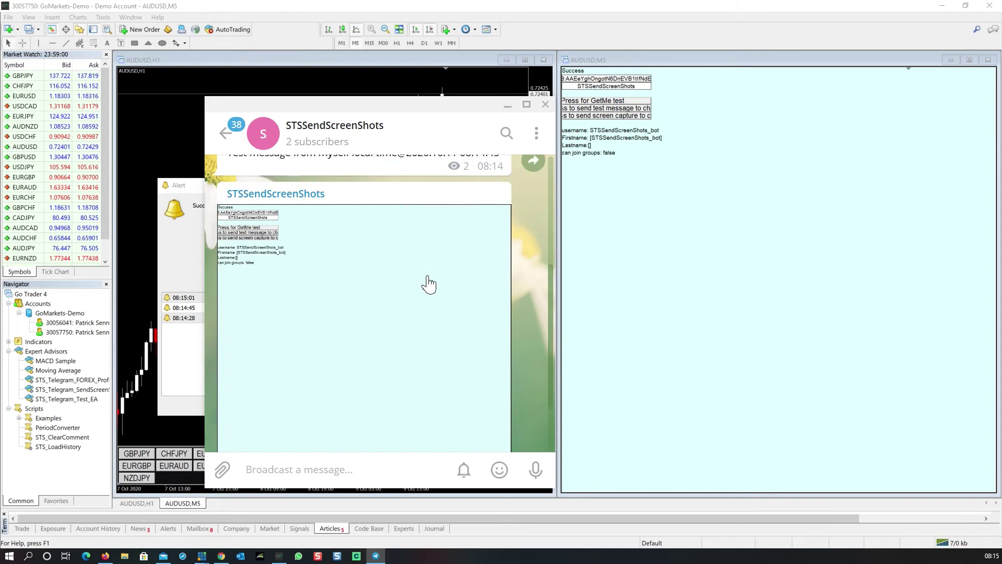
{"action": "scroll", "coordinate": [428, 284], "scroll_direction": "up", "scroll_amount": 5}
{"action": "scroll", "coordinate": [428, 284], "scroll_direction": "down", "scroll_amount": 5}
{"action": "scroll", "coordinate": [428, 284], "scroll_direction": "down", "scroll_amount": 1}
{"action": "scroll", "coordinate": [428, 284], "scroll_direction": "up", "scroll_amount": 1}
{"action": "scroll", "coordinate": [428, 284], "scroll_direction": "down", "scroll_amount": 1}
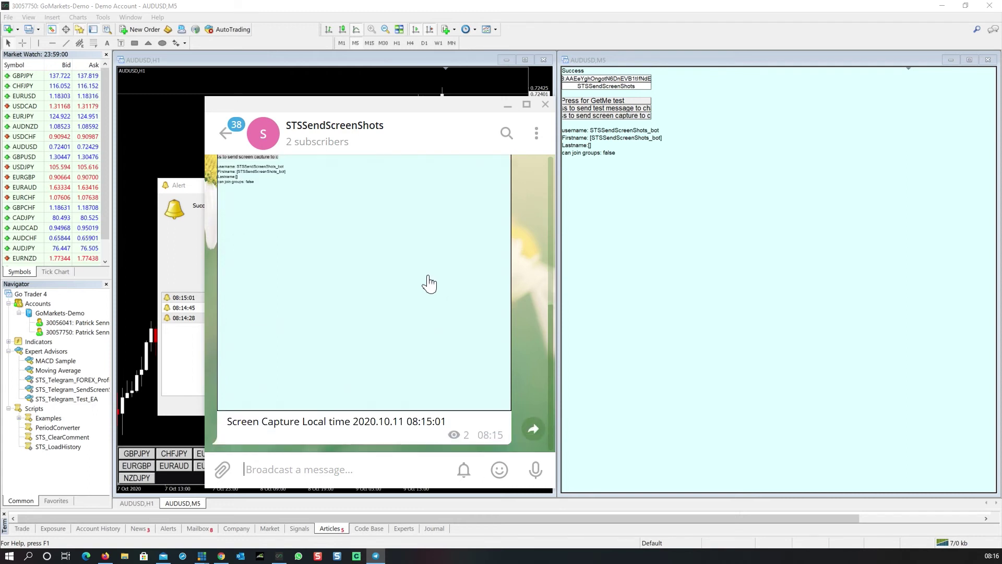